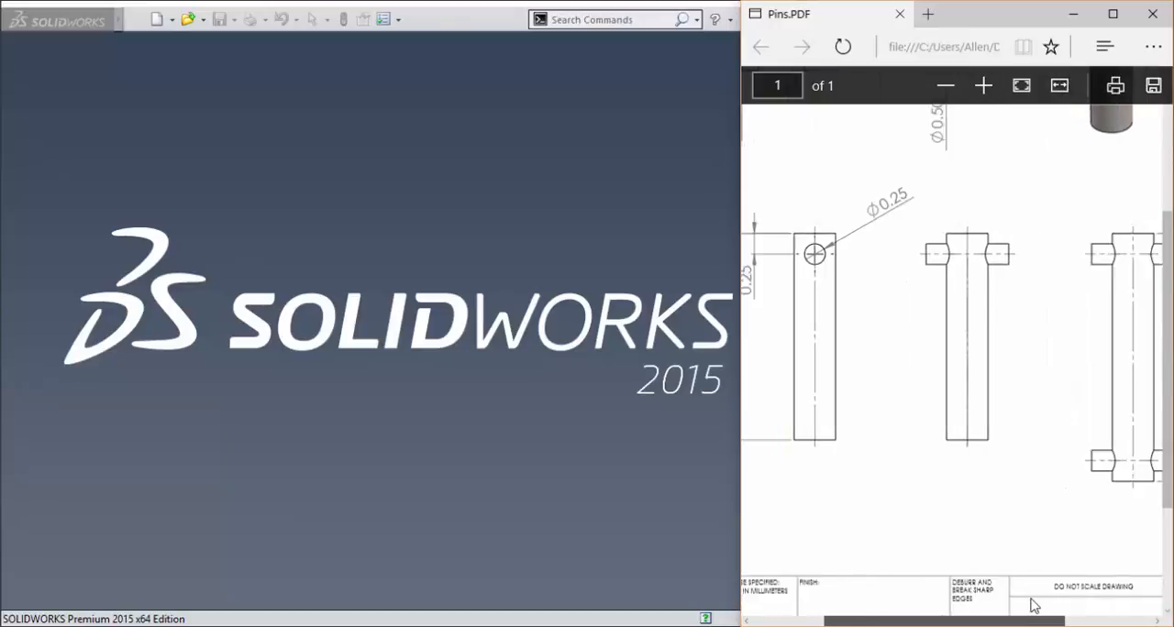
- Fit the Pins drawing to the PDF viewer's width and create a new part in SOLIDWORKS
left_click(1060, 85)
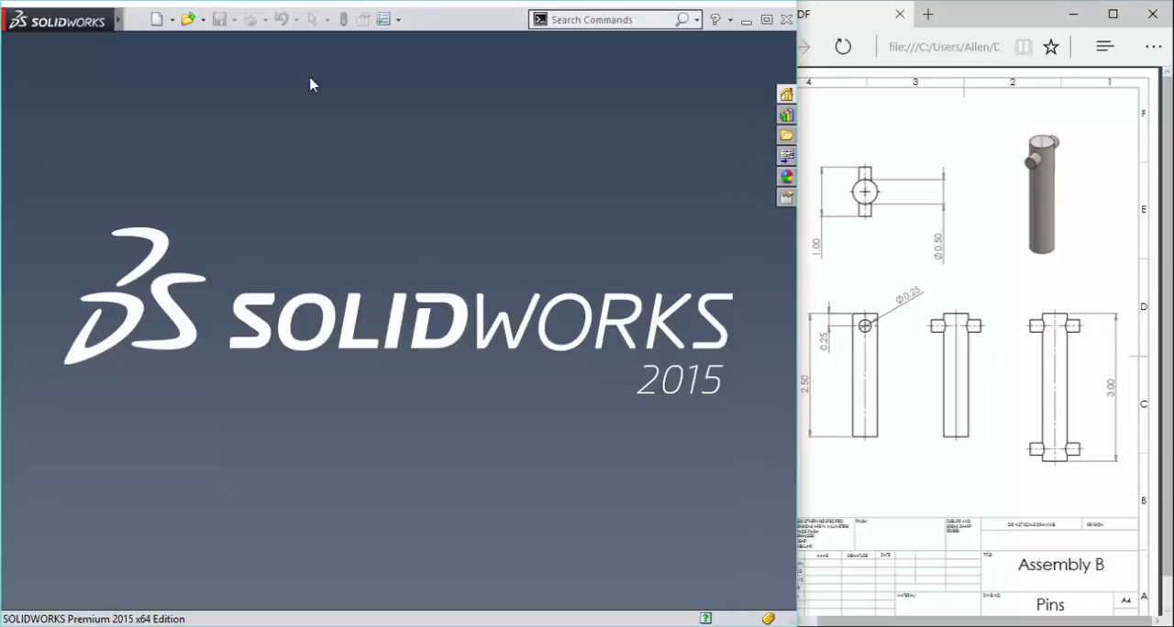
key("ctrl+o")
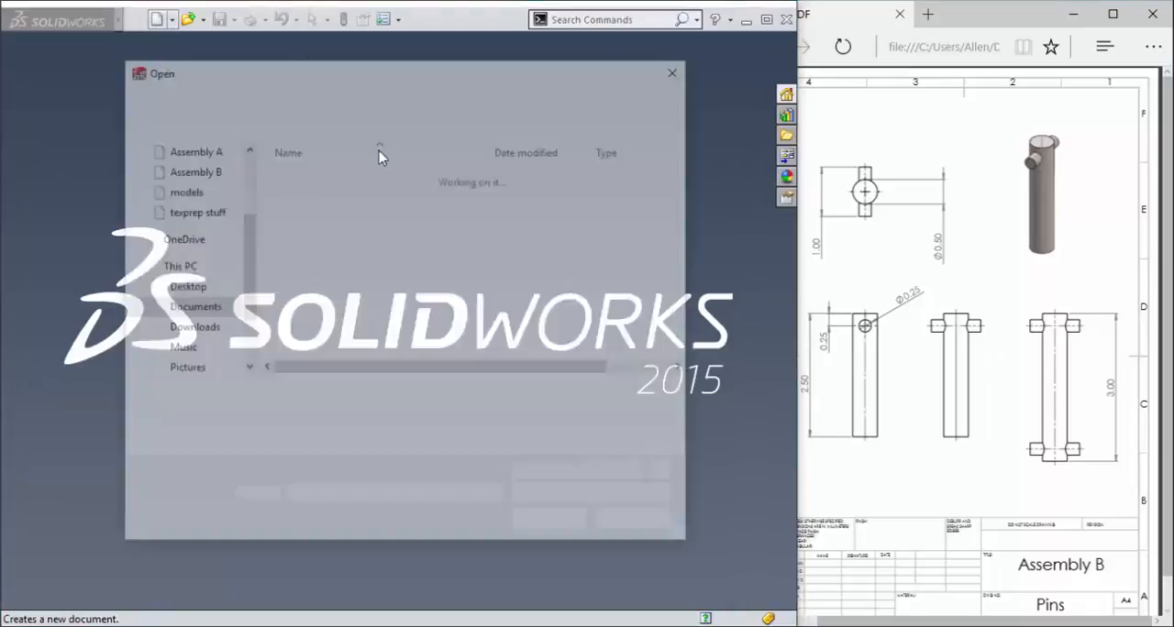
left_click(657, 517)
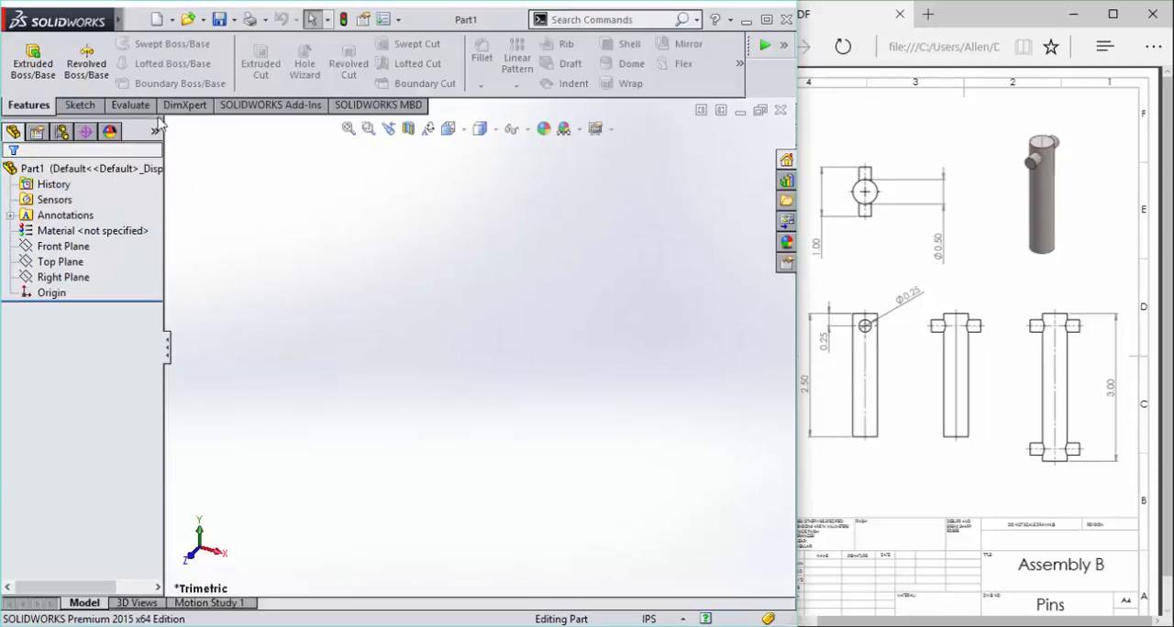
- Sketch a circle of about 1.03 in radius on the Front Plane, centred on the origin
left_click(77, 106)
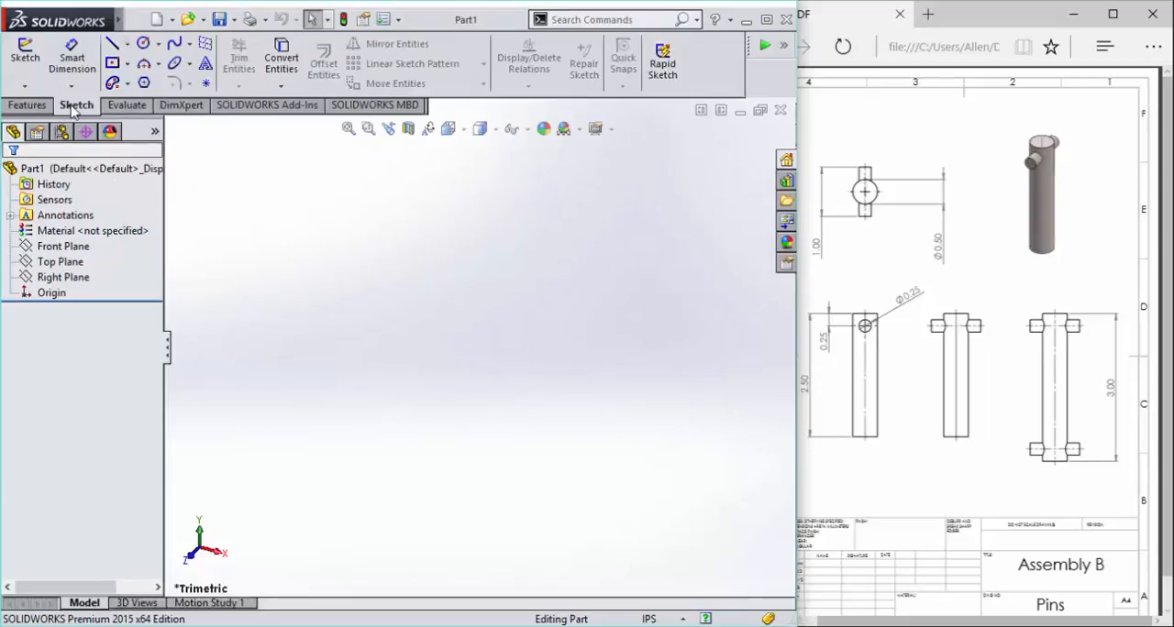
left_click(143, 43)
left_click(312, 340)
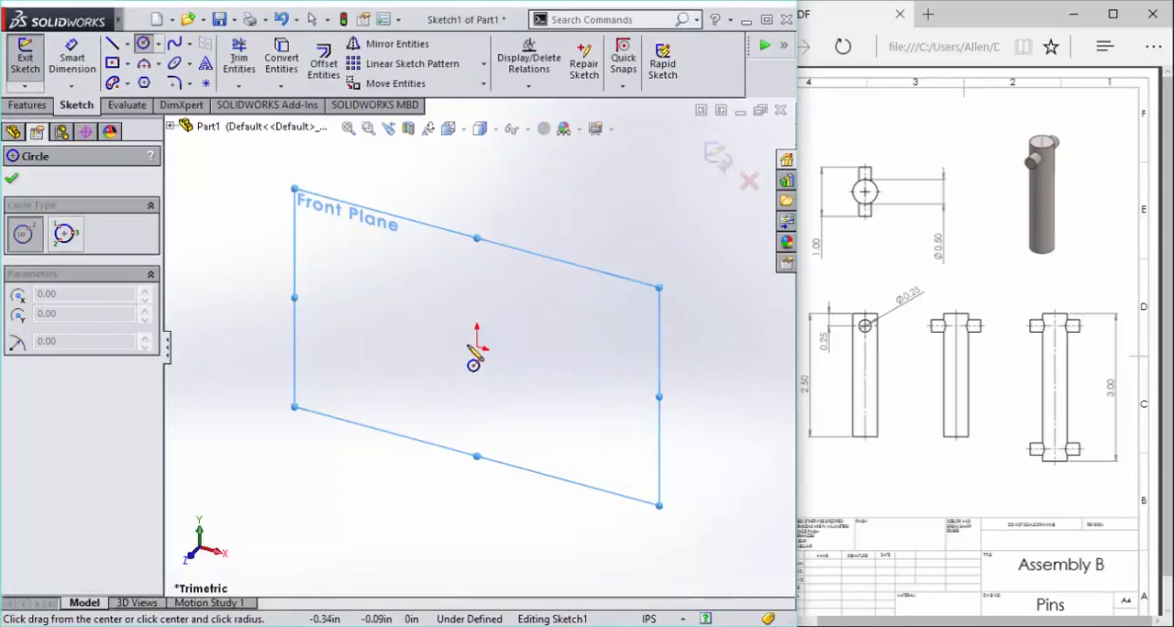
left_click_drag(476, 348, 519, 314)
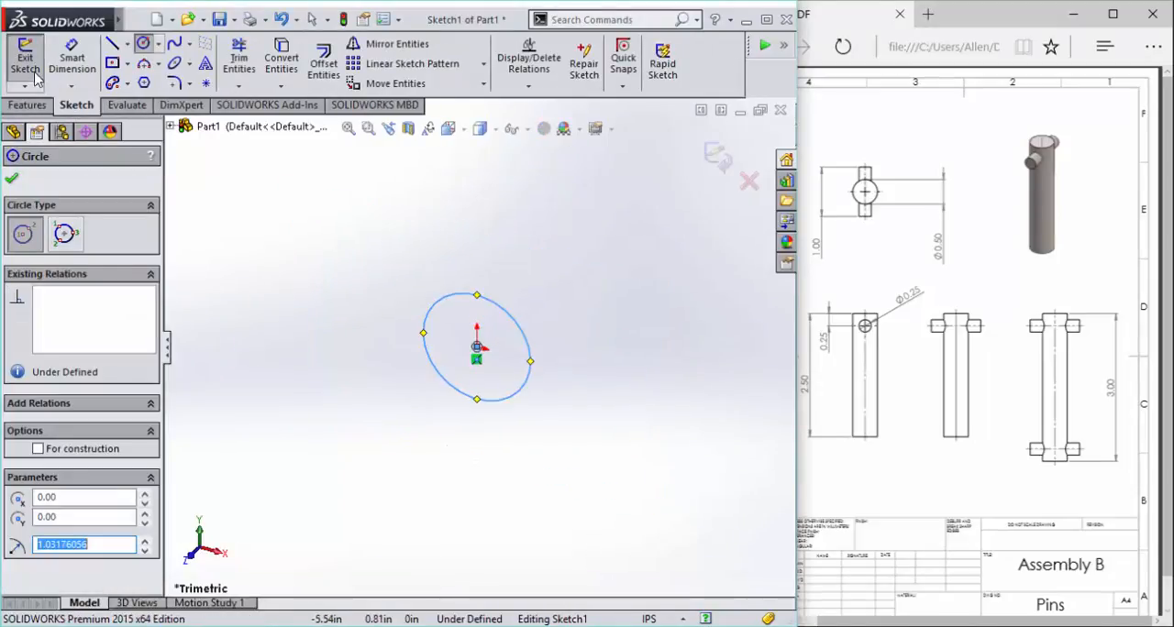
- Dimension the circle's diameter as 0.5 in
left_click(72, 57)
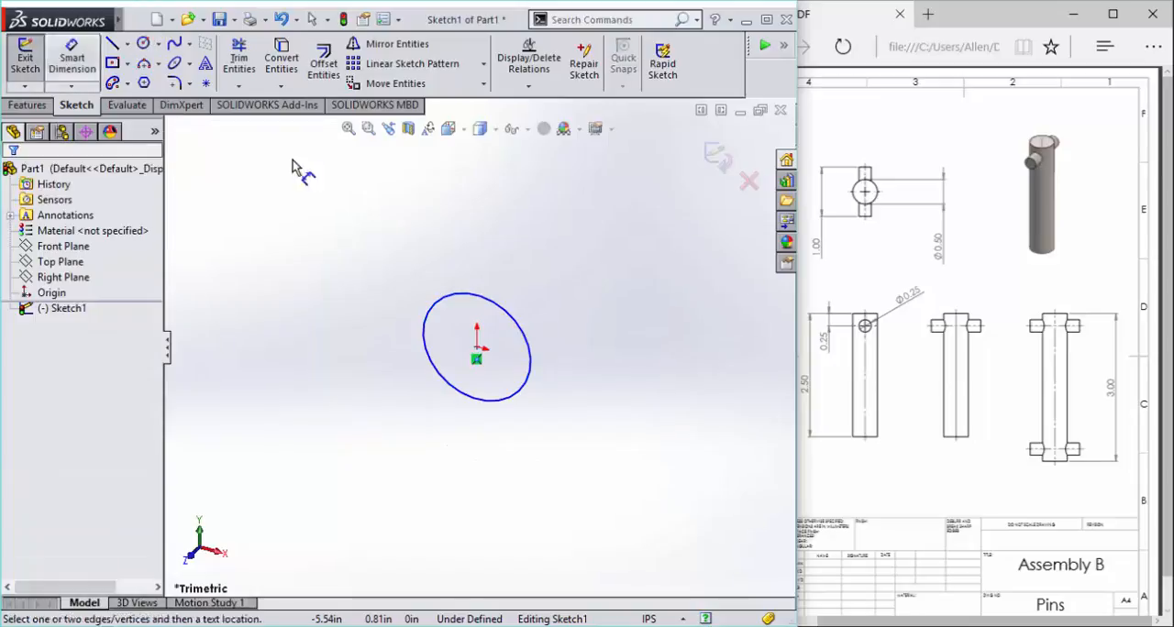
left_click(527, 355)
left_click(649, 376)
type(".5")
key("Return")
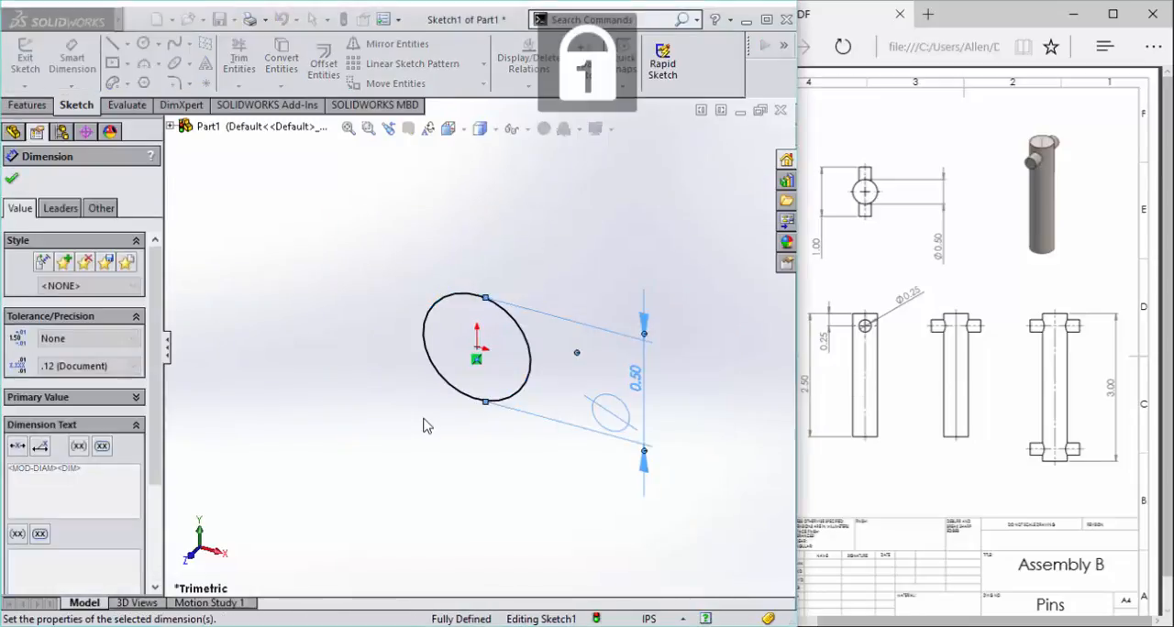
- Extrude the circle 2.5 in with the Mid Plane end condition to form the pin's shaft
left_click(28, 104)
left_click(32, 59)
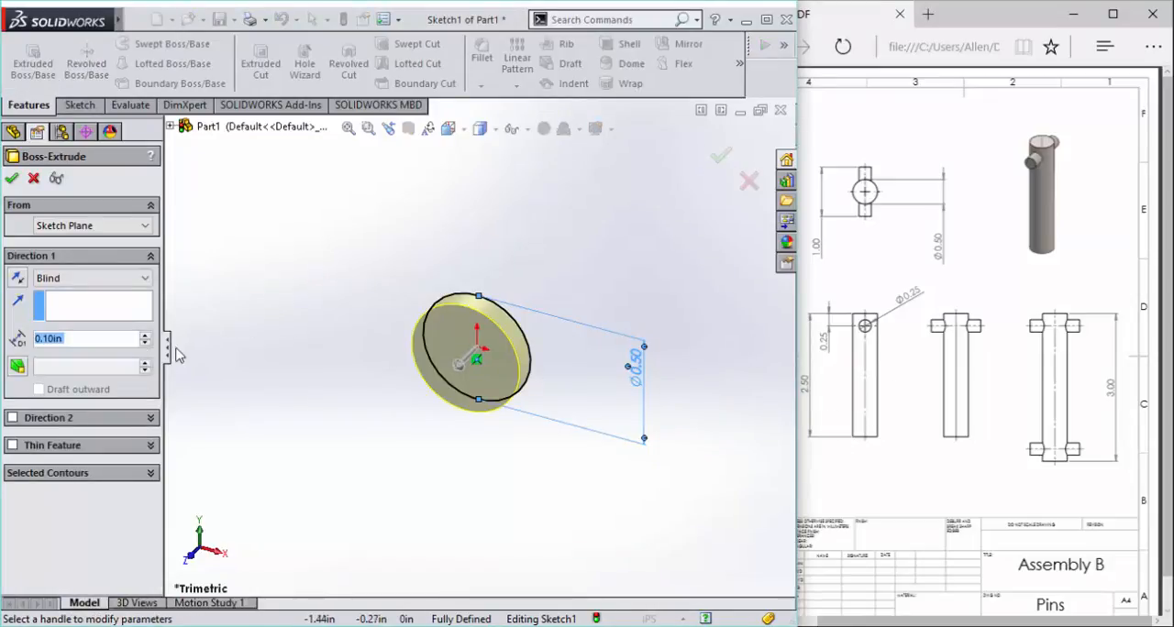
type("2.5")
key("Return")
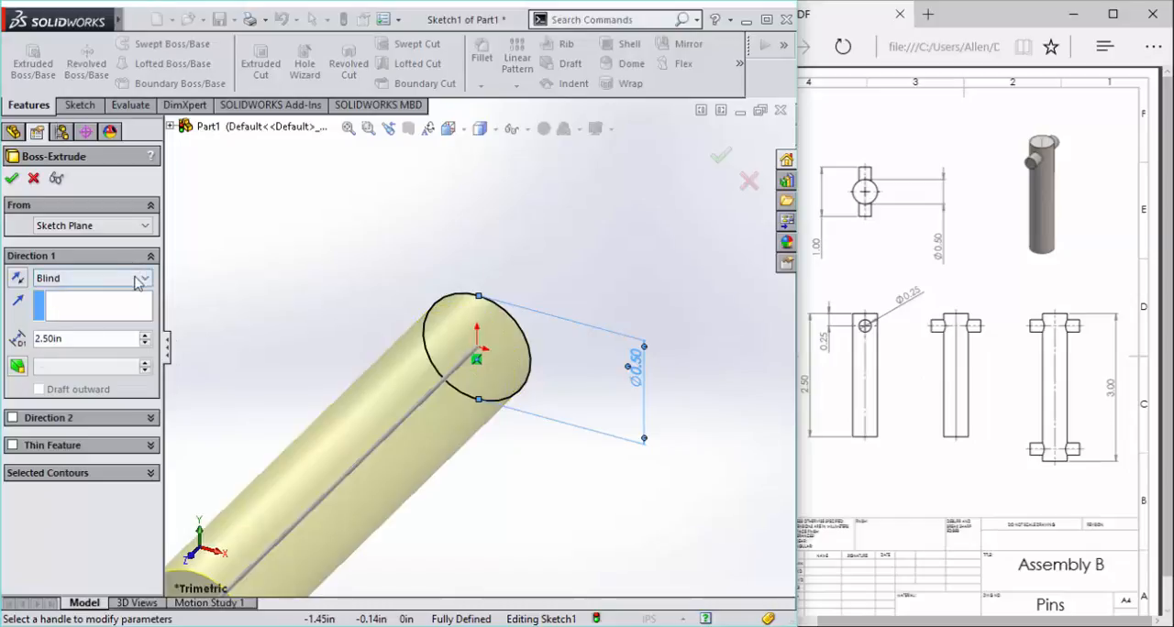
left_click(135, 281)
left_click(120, 348)
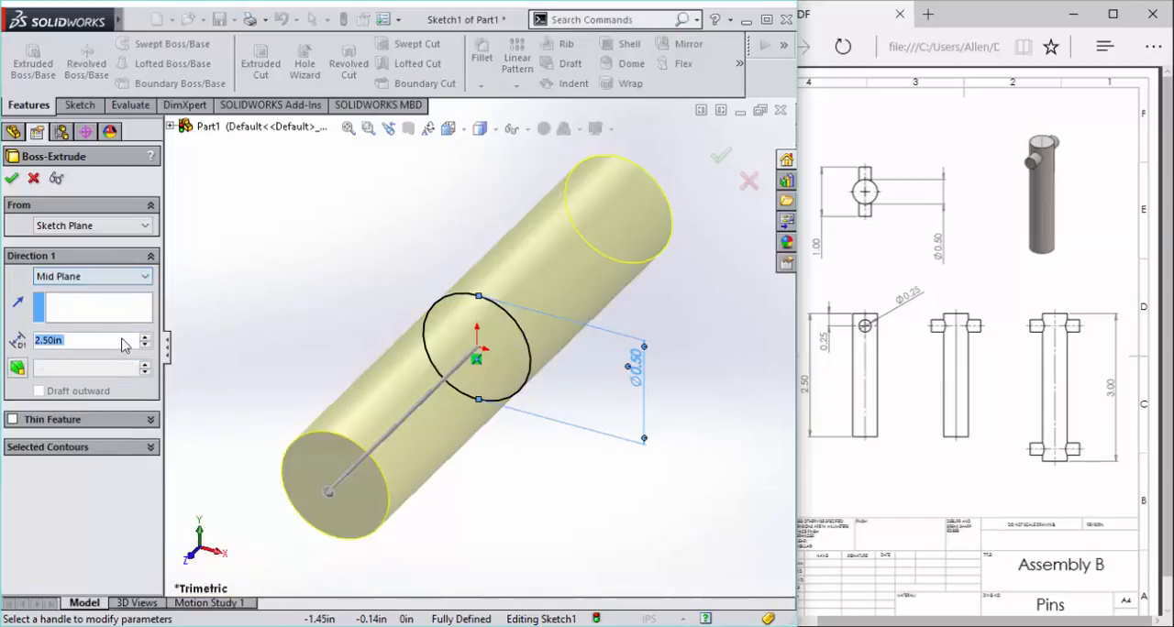
left_click(11, 179)
- Sketch a circle of about 0.07 in radius on the Top Plane, on the shaft's centreline near its far end
key("space")
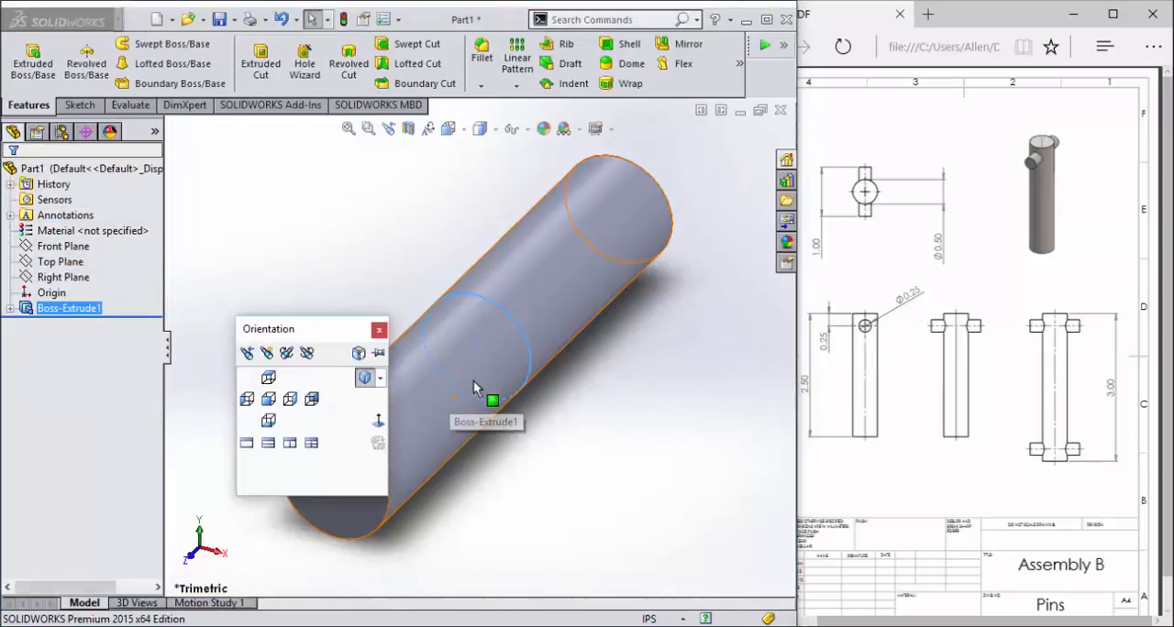
left_click(269, 401)
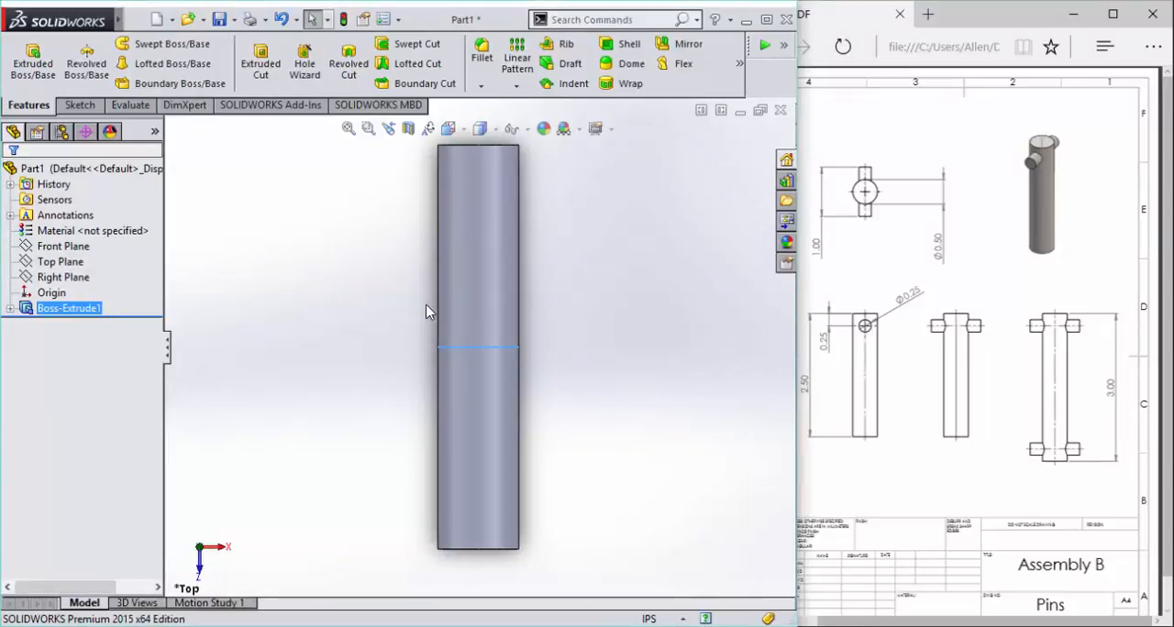
scroll(503, 148, "down", 3)
left_click(79, 104)
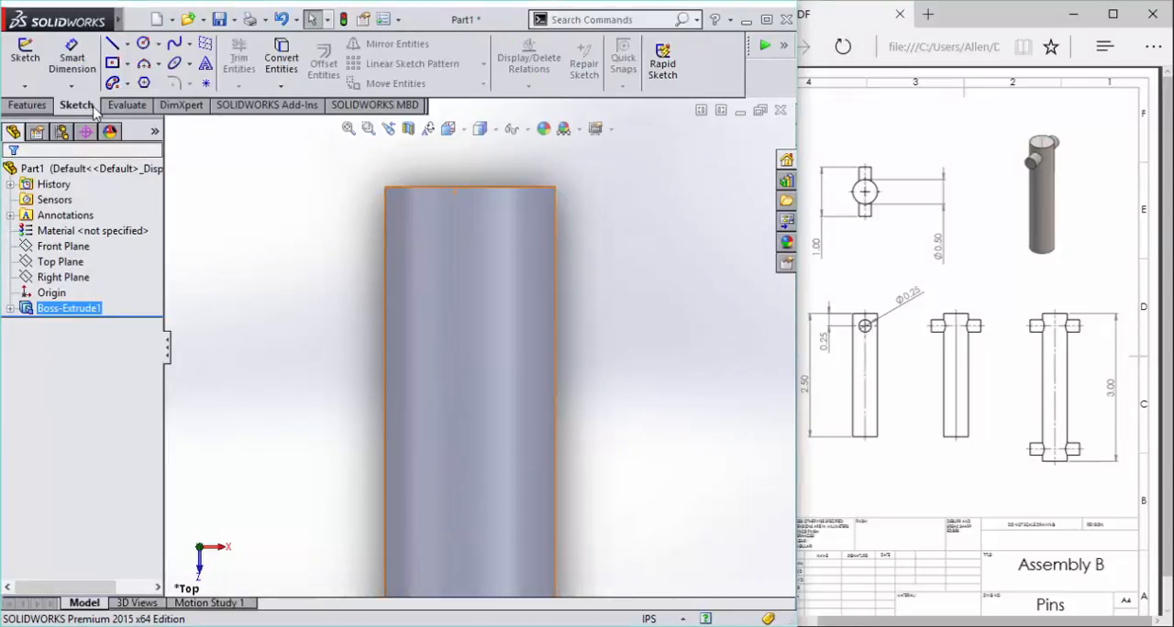
left_click(25, 55)
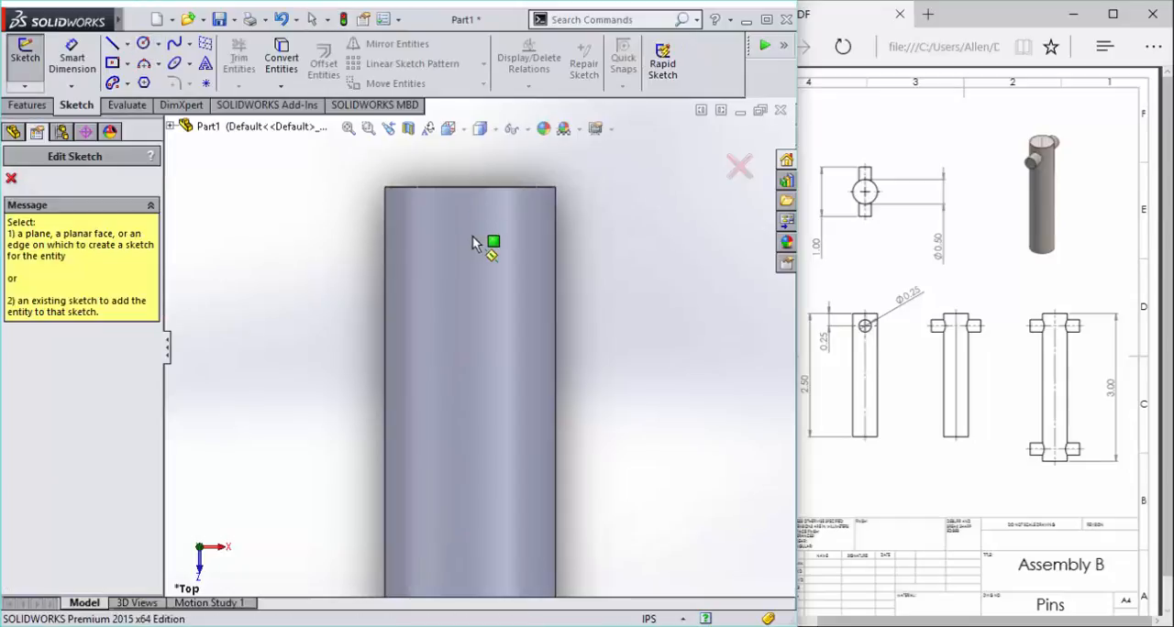
left_click(237, 219)
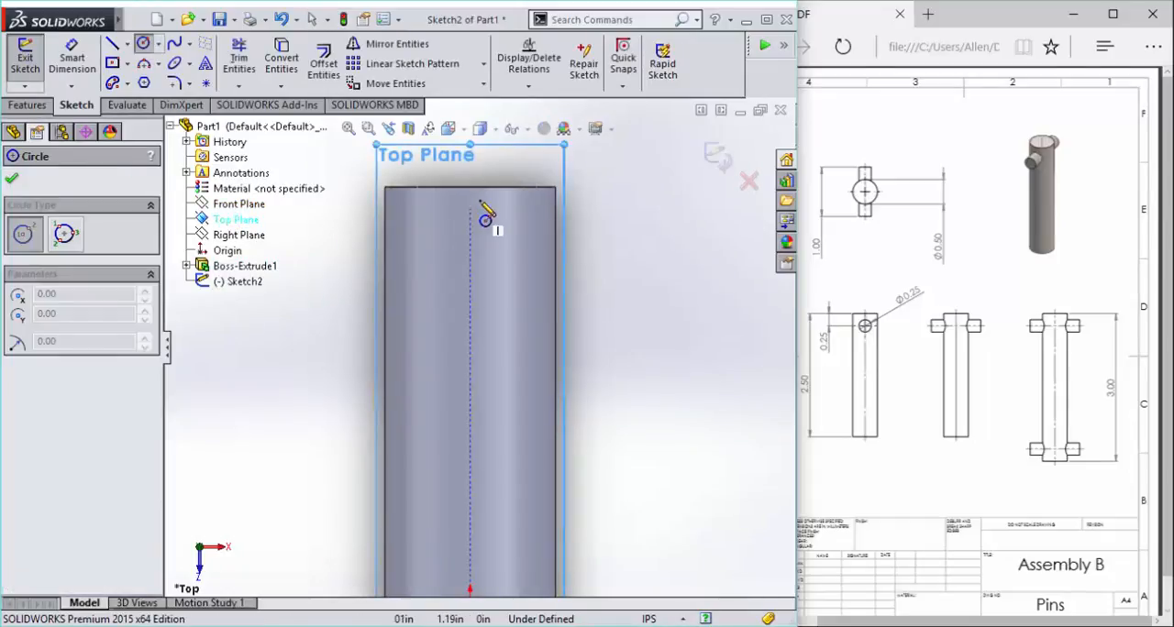
left_click(471, 255)
left_click(496, 255)
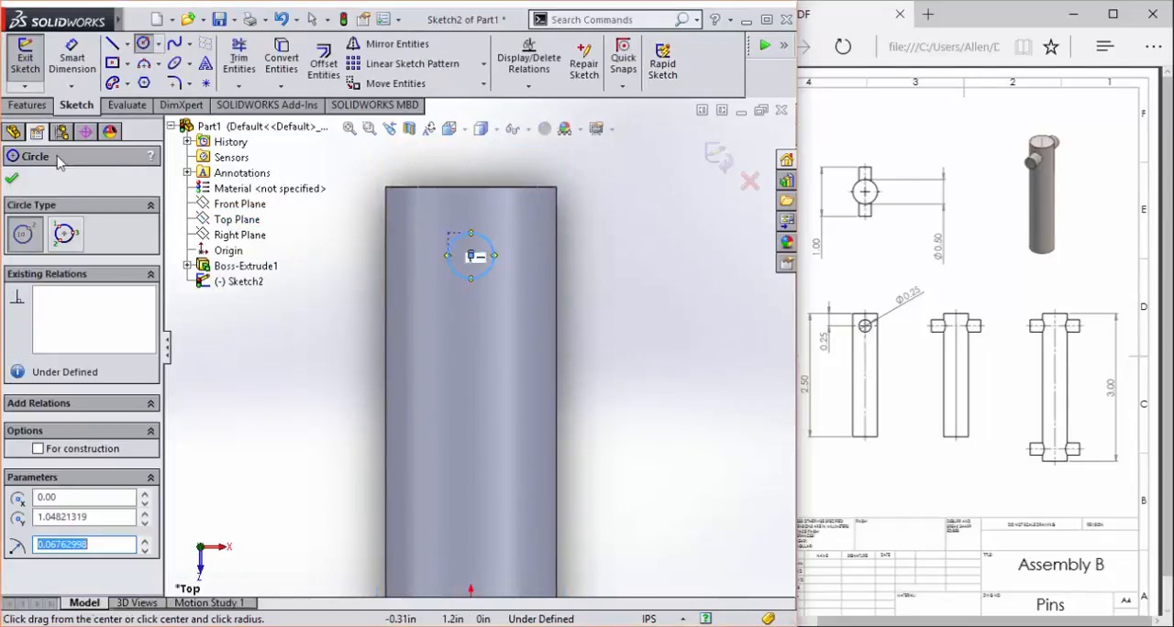
- Dimension the small circle's diameter as 0.25 in
left_click(78, 64)
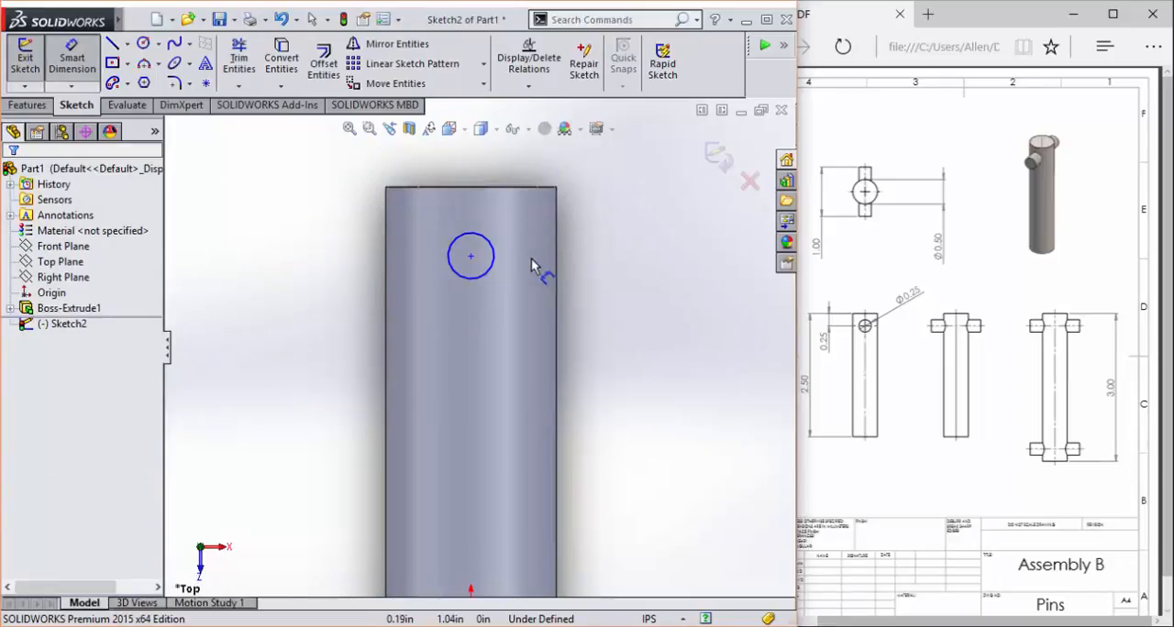
left_click(495, 256)
left_click(653, 281)
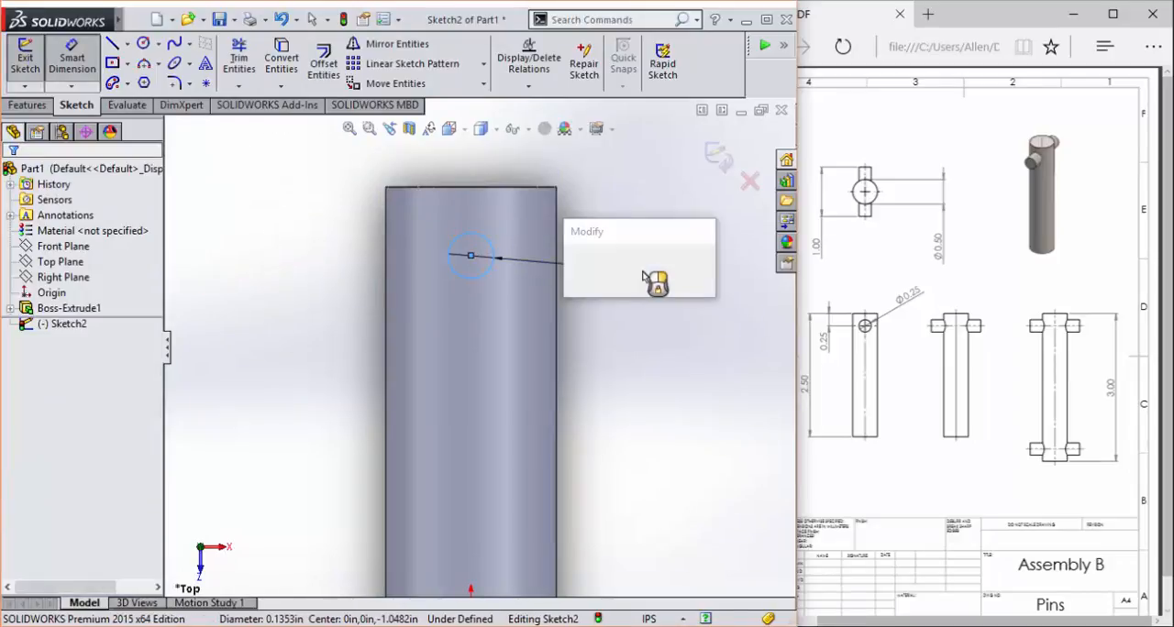
type(".25")
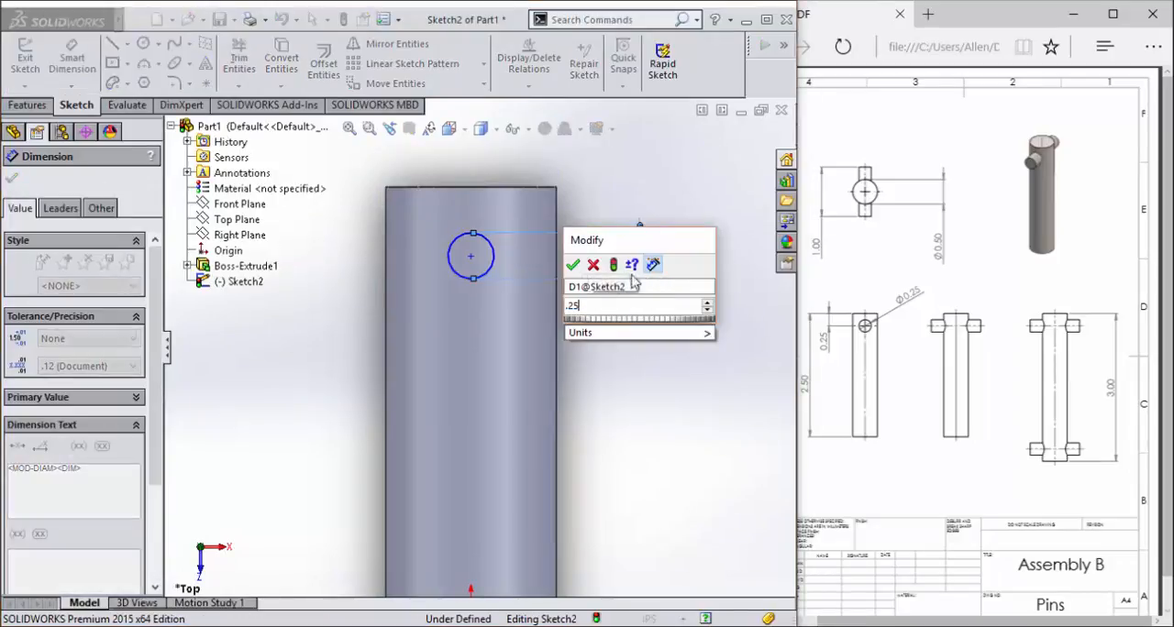
key("Return")
- Dimension the distance from the small circle's centre to the shaft's end edge as 0.25 in
left_click(470, 256)
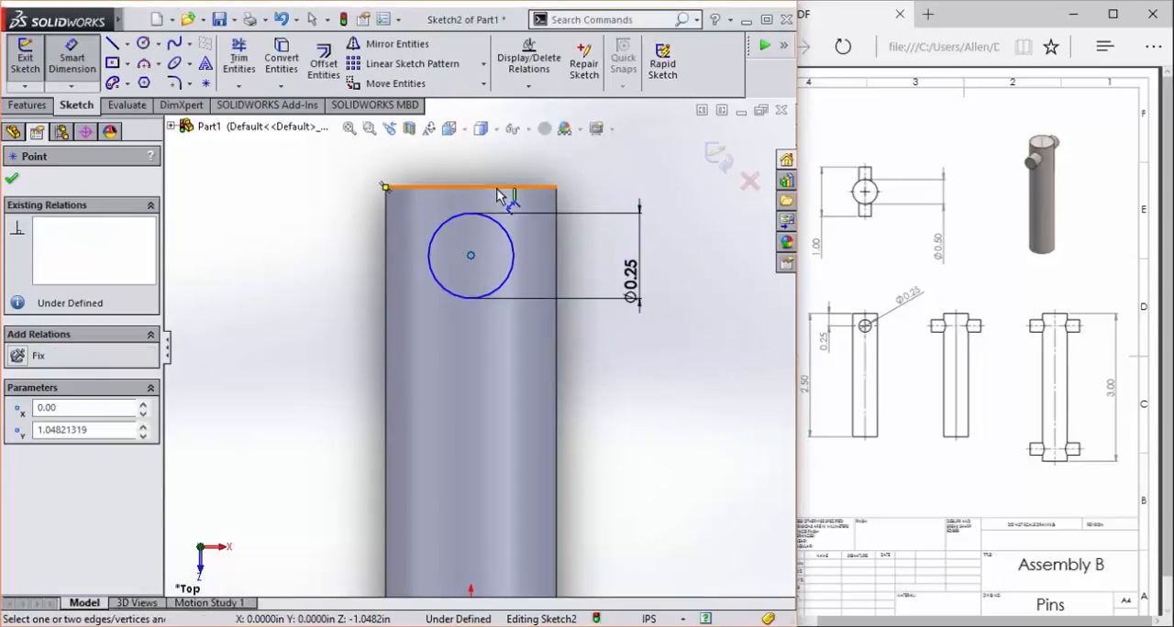
left_click(498, 188)
left_click(312, 240)
type(".2")
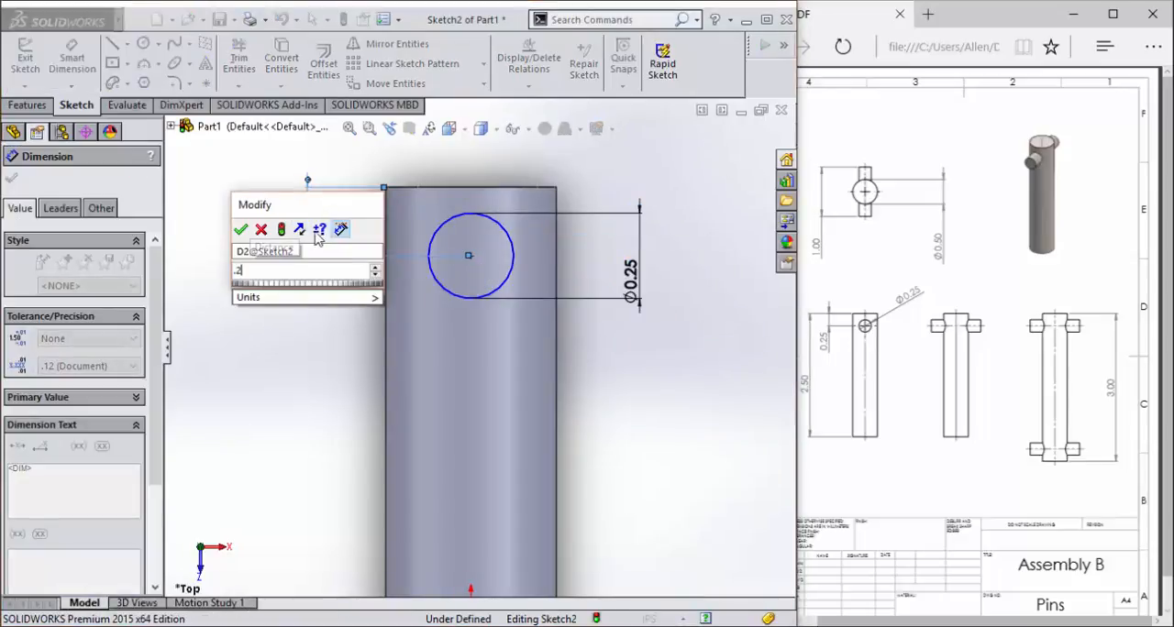
type("5")
key("Return")
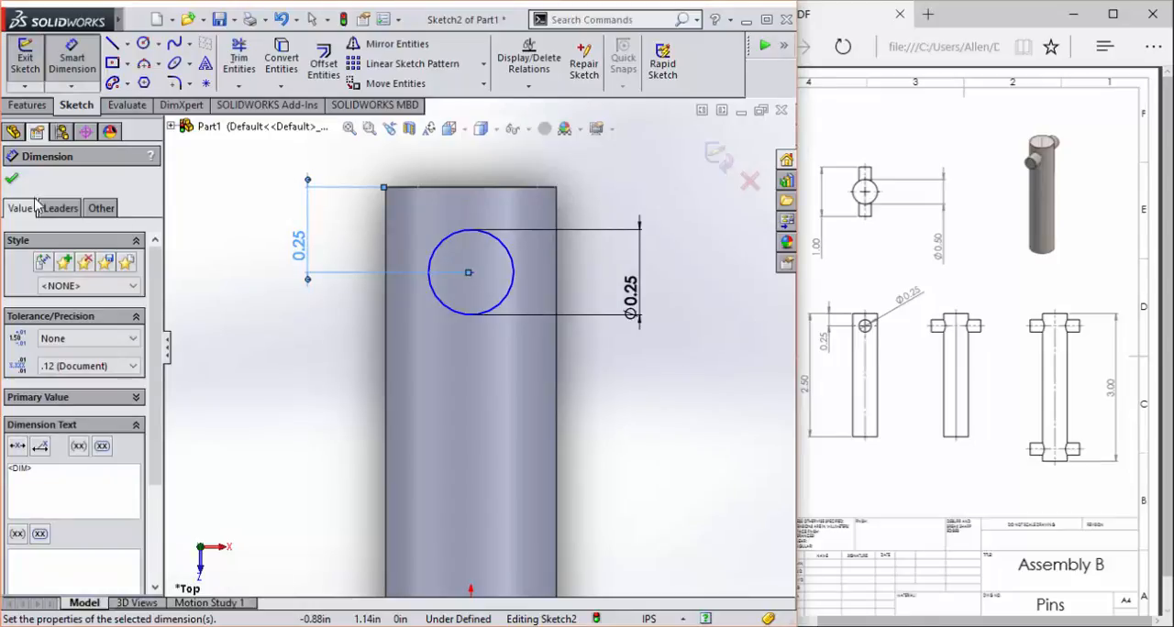
key("Escape")
- Extrude the small circle 1 in with the Mid Plane end condition to form the cross pin, merged with the shaft
mouse_move(268, 287)
middle_mouse_down()
mouse_move(461, 317)
mouse_move(453, 300)
mouse_move(417, 306)
middle_mouse_up()
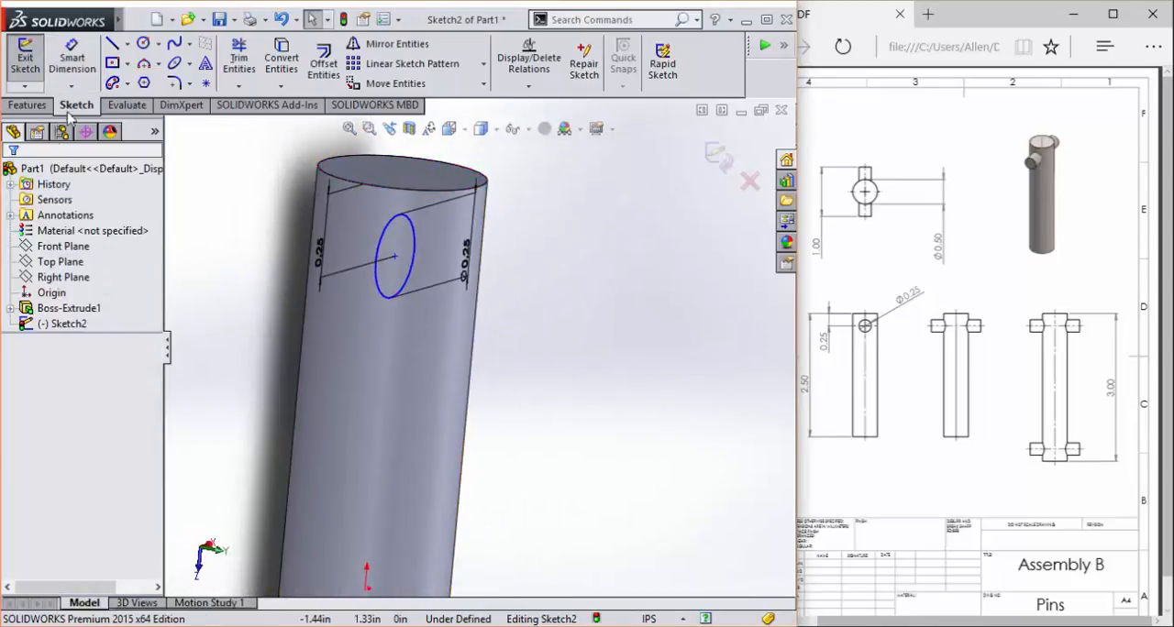
left_click(27, 105)
left_click(33, 66)
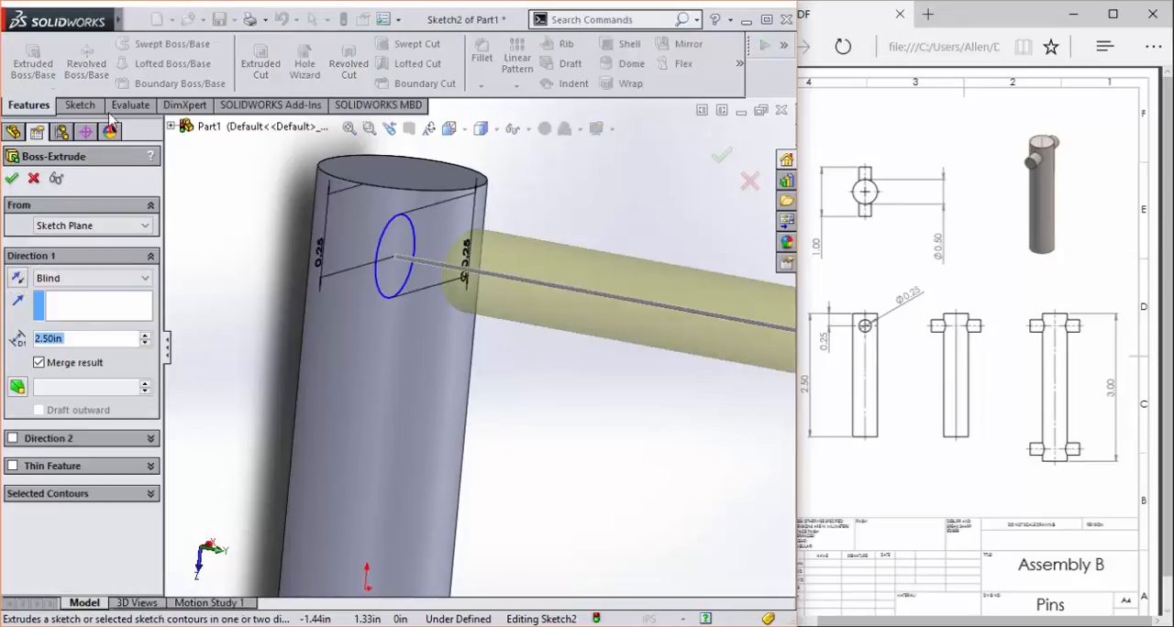
type("1")
key("Return")
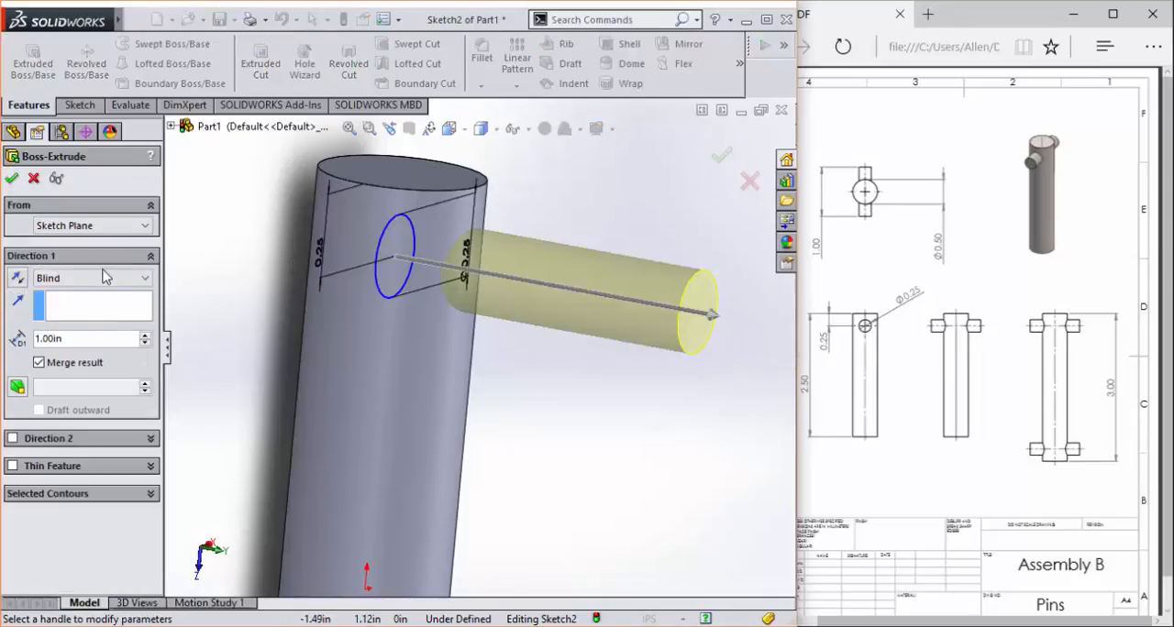
left_click(101, 278)
left_click(91, 362)
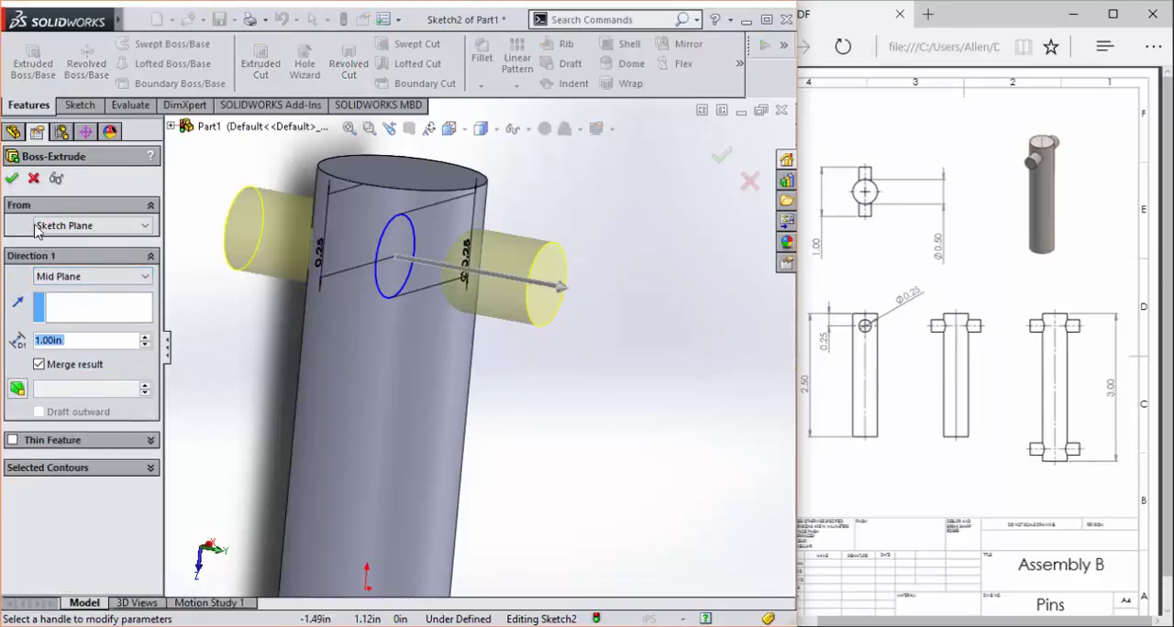
left_click(12, 179)
key("f")
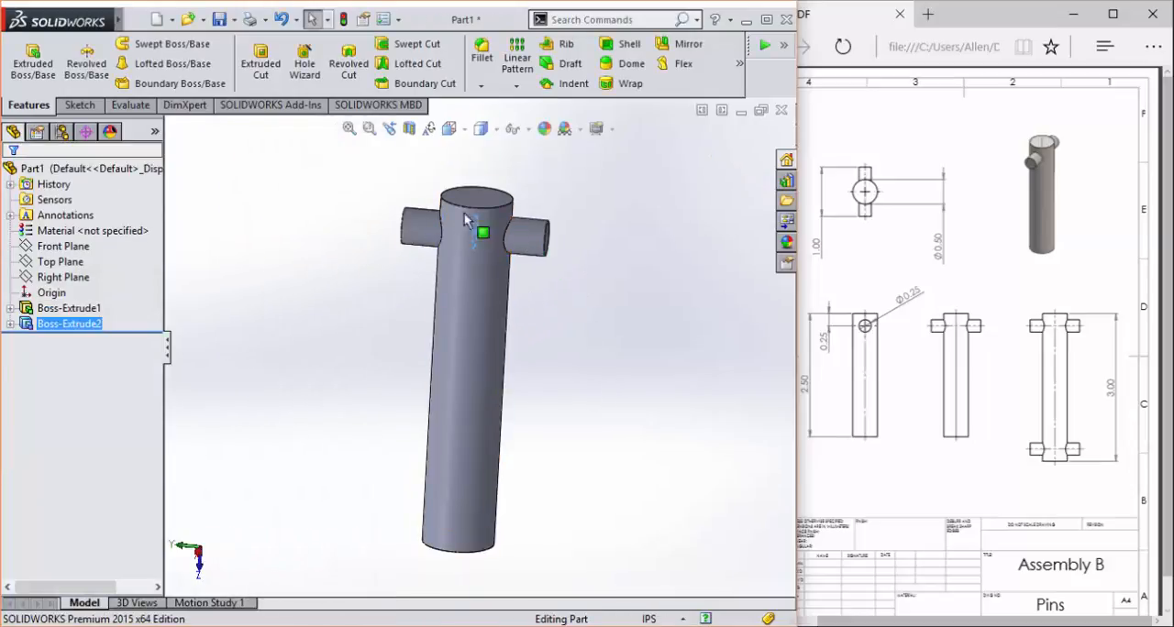
middle_click_drag(464, 325, 495, 240)
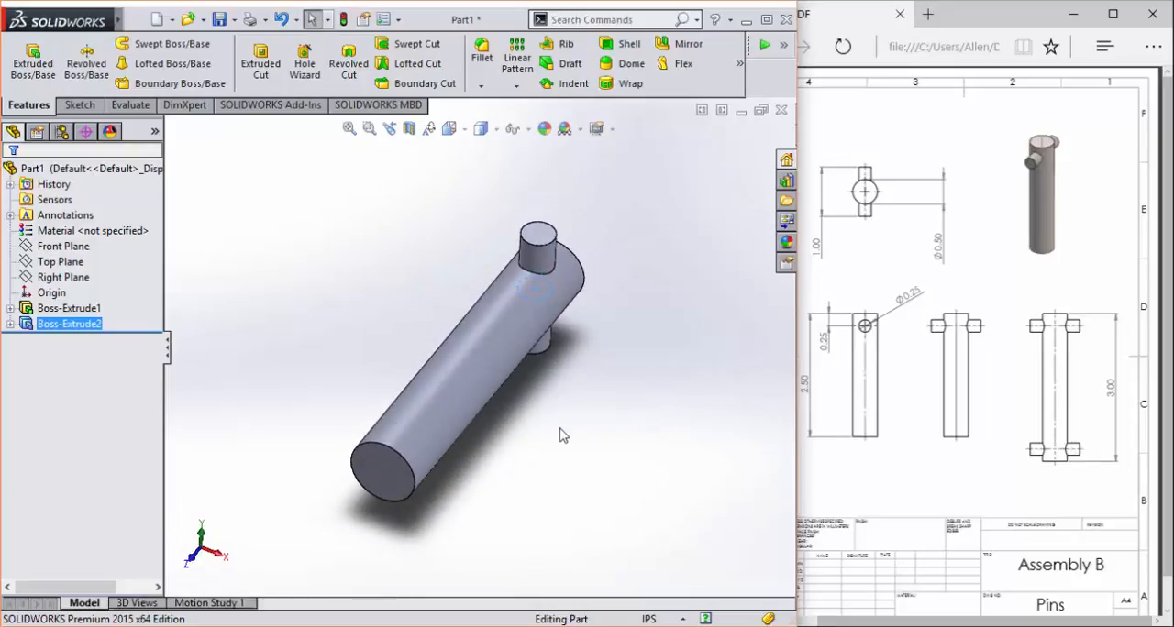
scroll(561, 429, "up", 3)
scroll(570, 421, "down", 3)
middle_click_drag(468, 491, 283, 420)
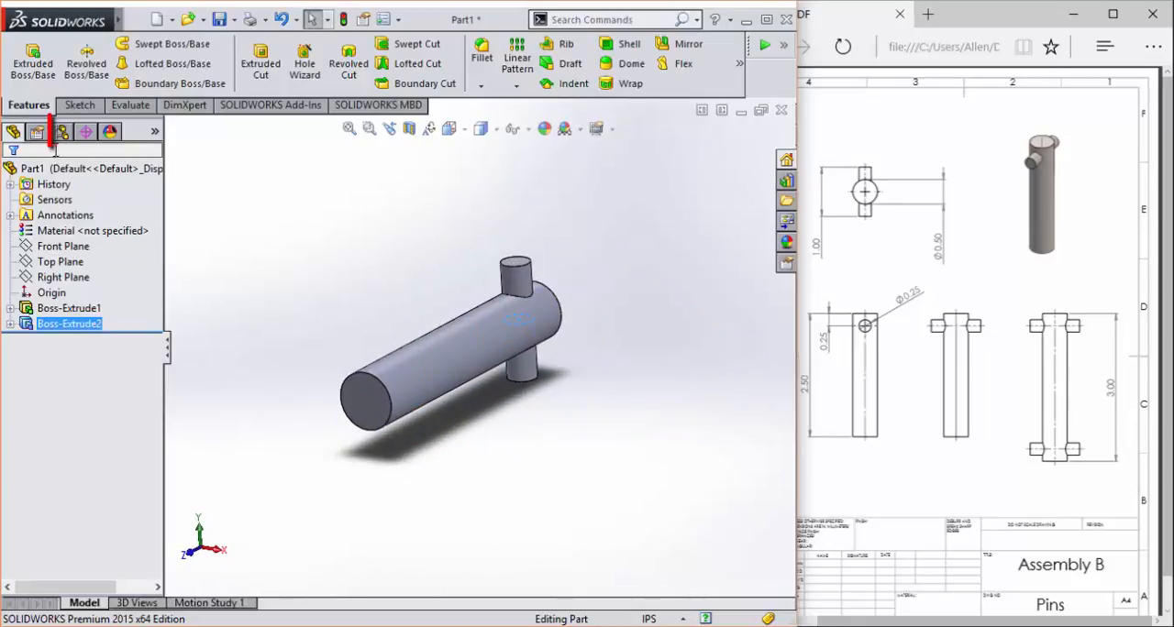
- Add a configuration named "2 sided" to the part
left_click(63, 133)
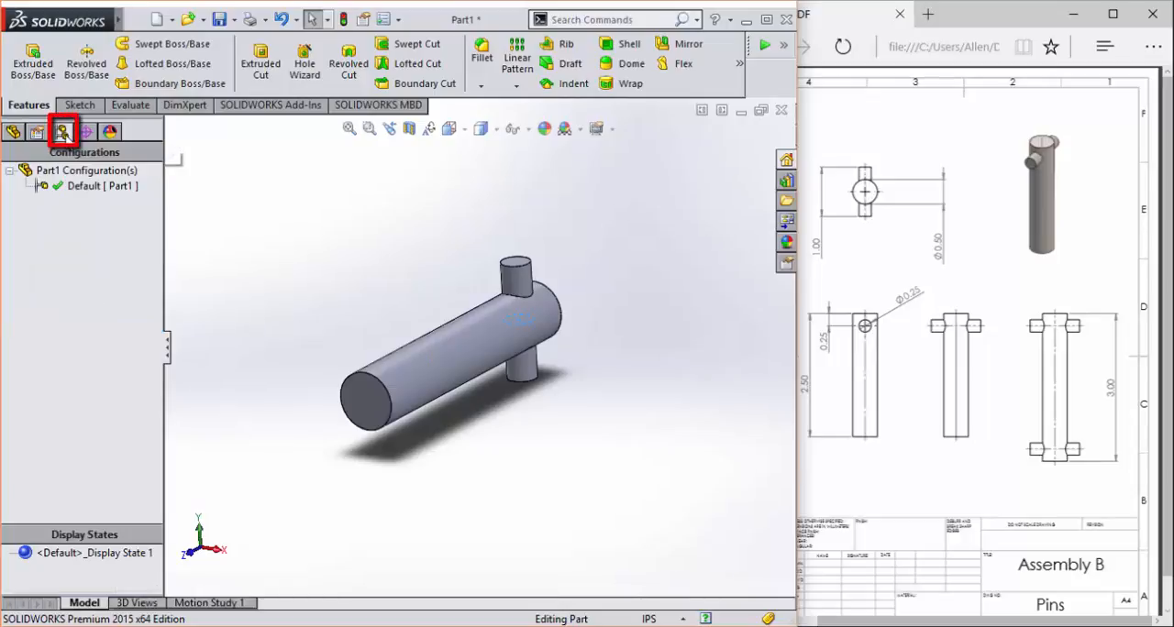
left_click(86, 187)
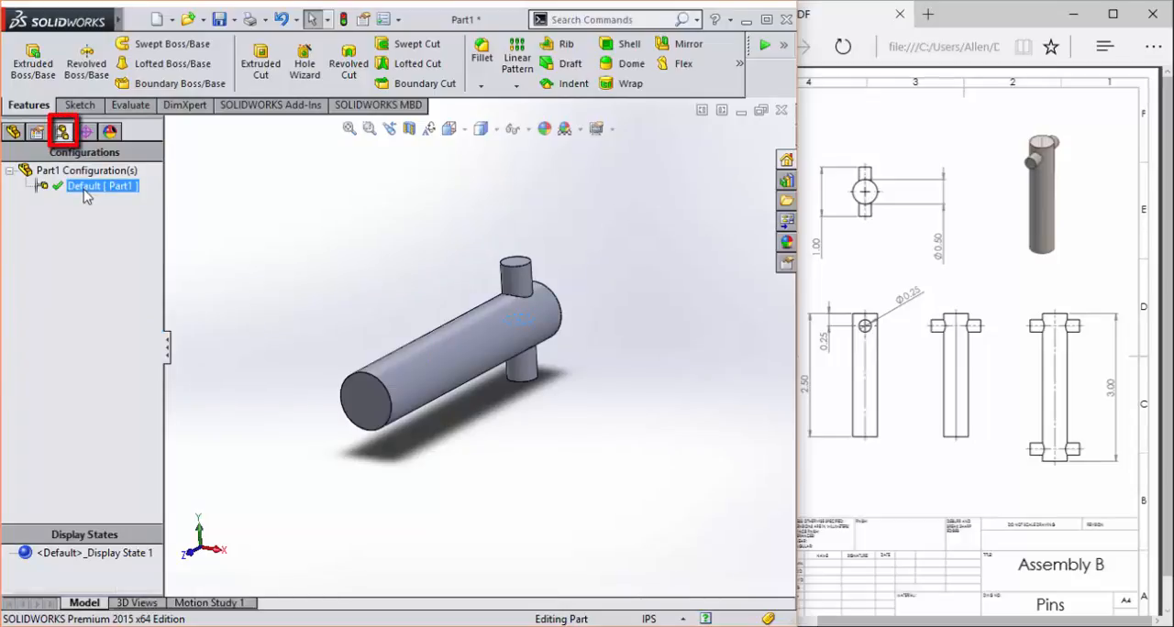
right_click(83, 190)
right_click(85, 171)
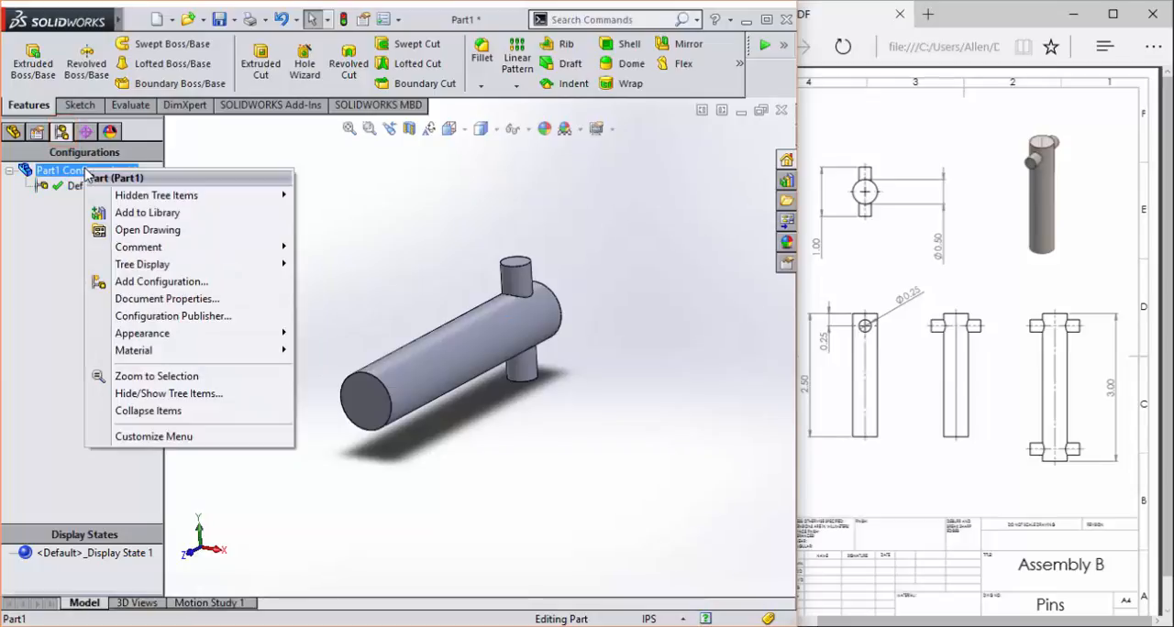
left_click(74, 174)
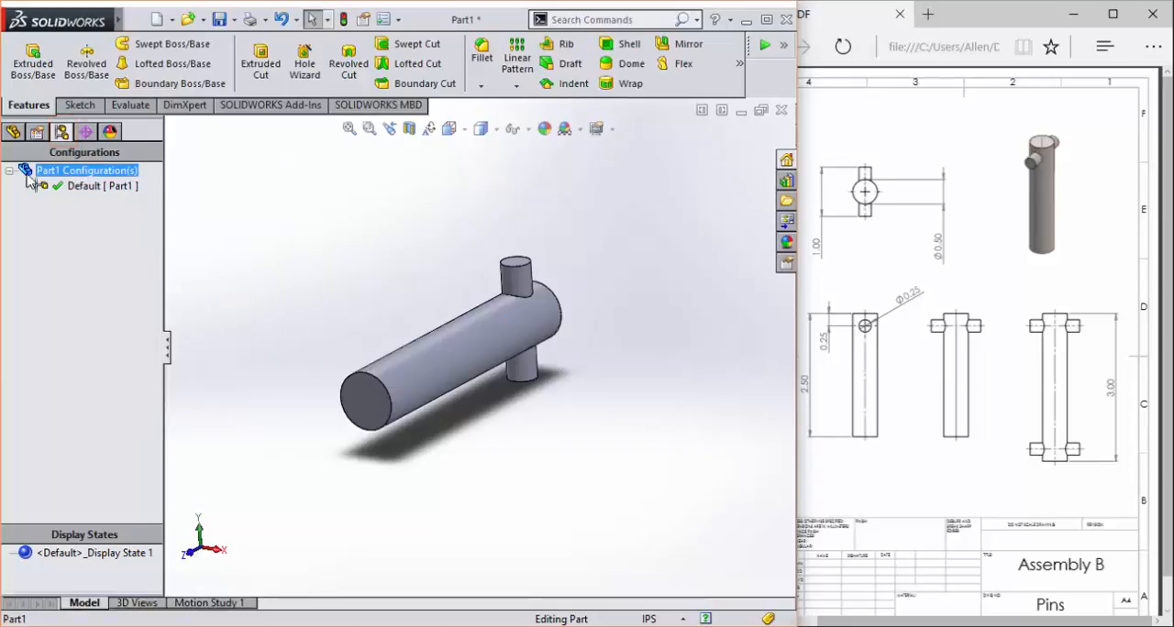
right_click(73, 175)
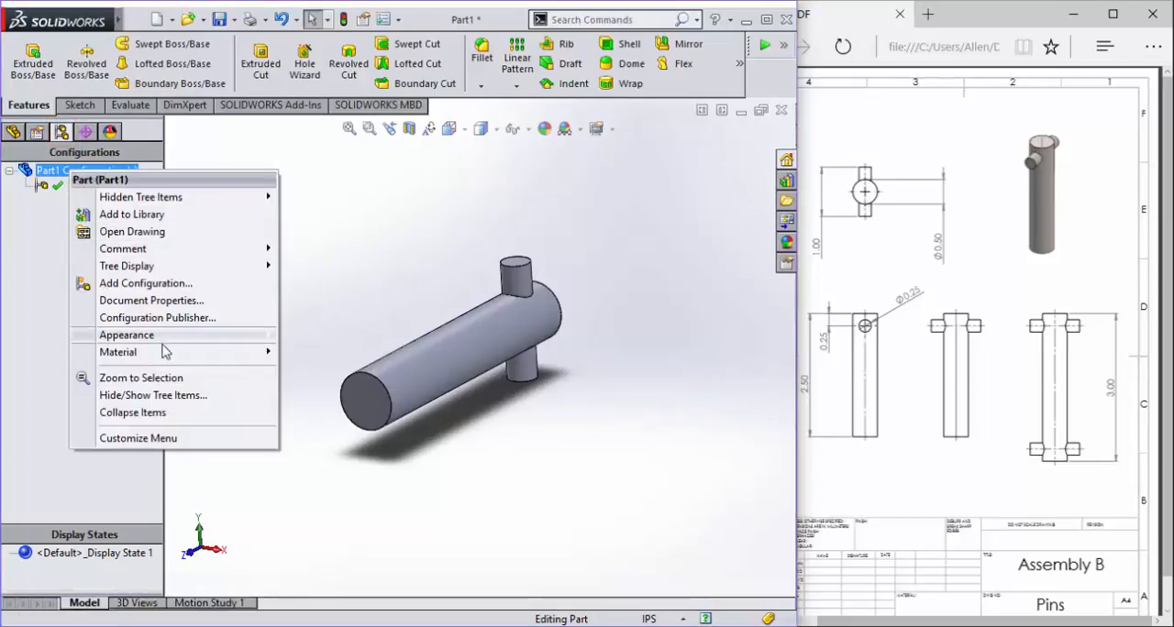
left_click(147, 286)
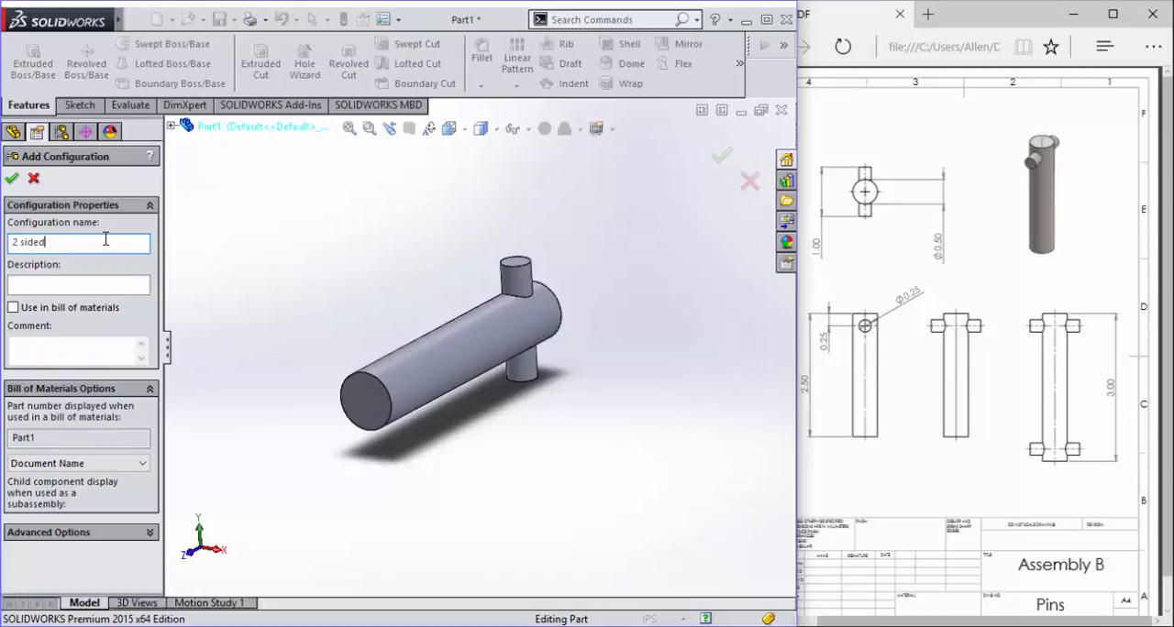
left_click(12, 180)
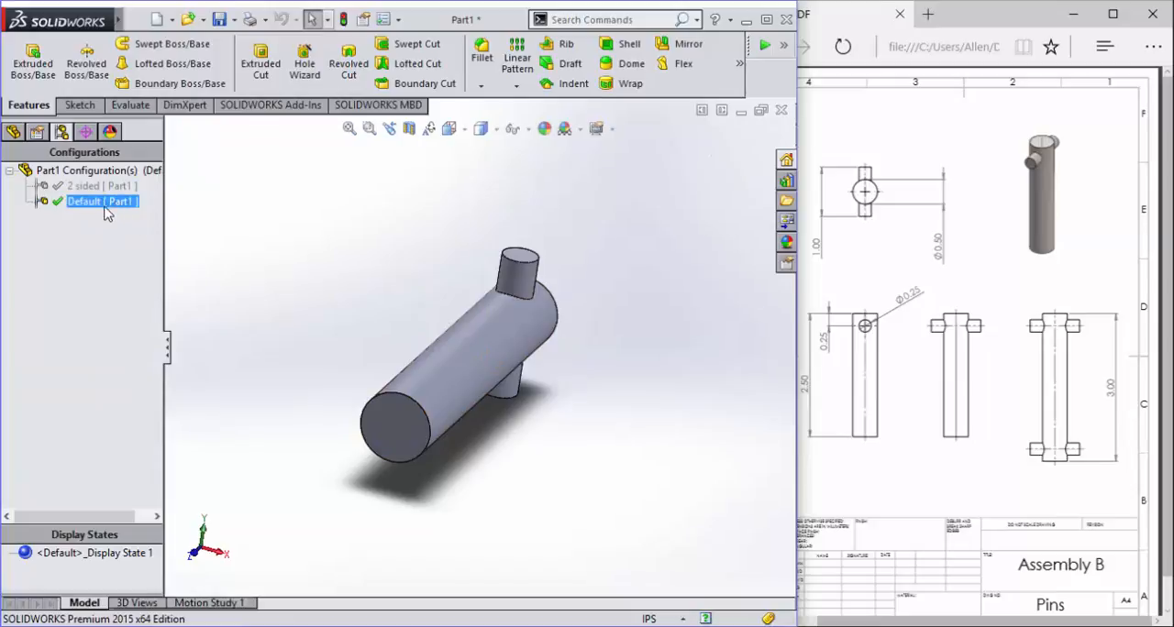
- Make the 2 sided configuration active and return to the part's feature tree
double_click(101, 187)
left_click(129, 238)
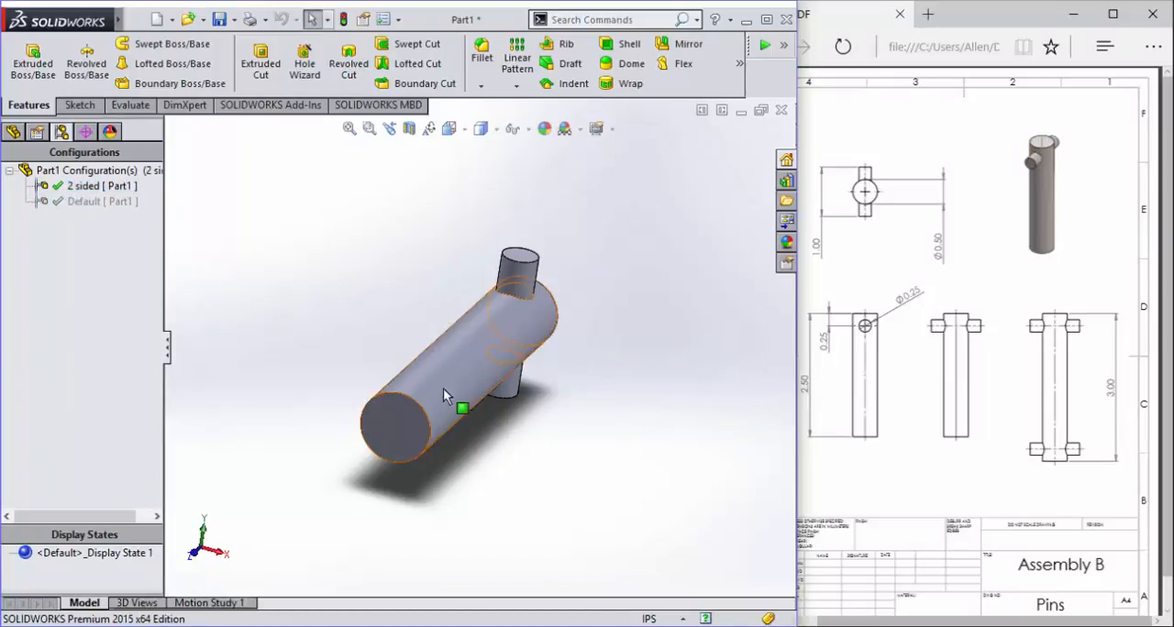
left_click(89, 187)
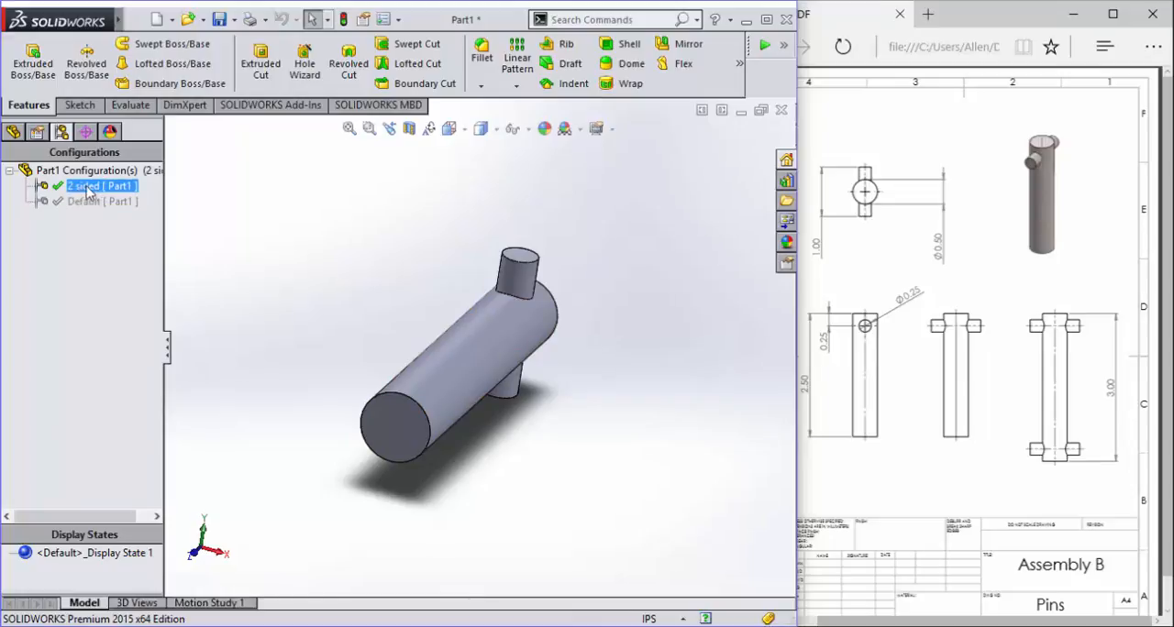
double_click(55, 181)
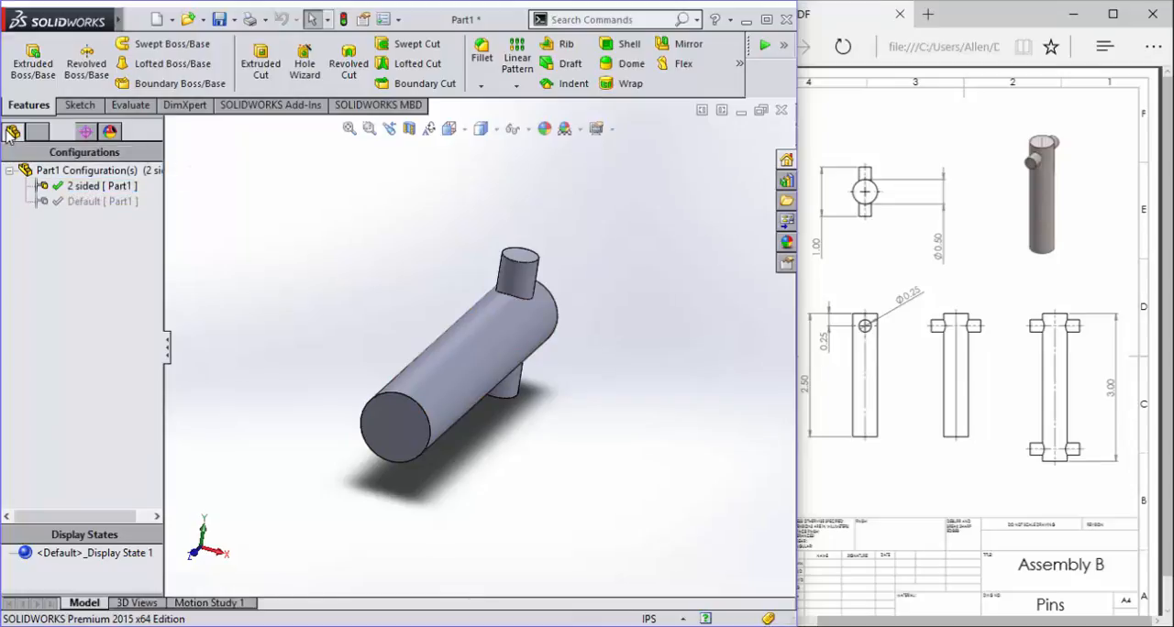
left_click(11, 133)
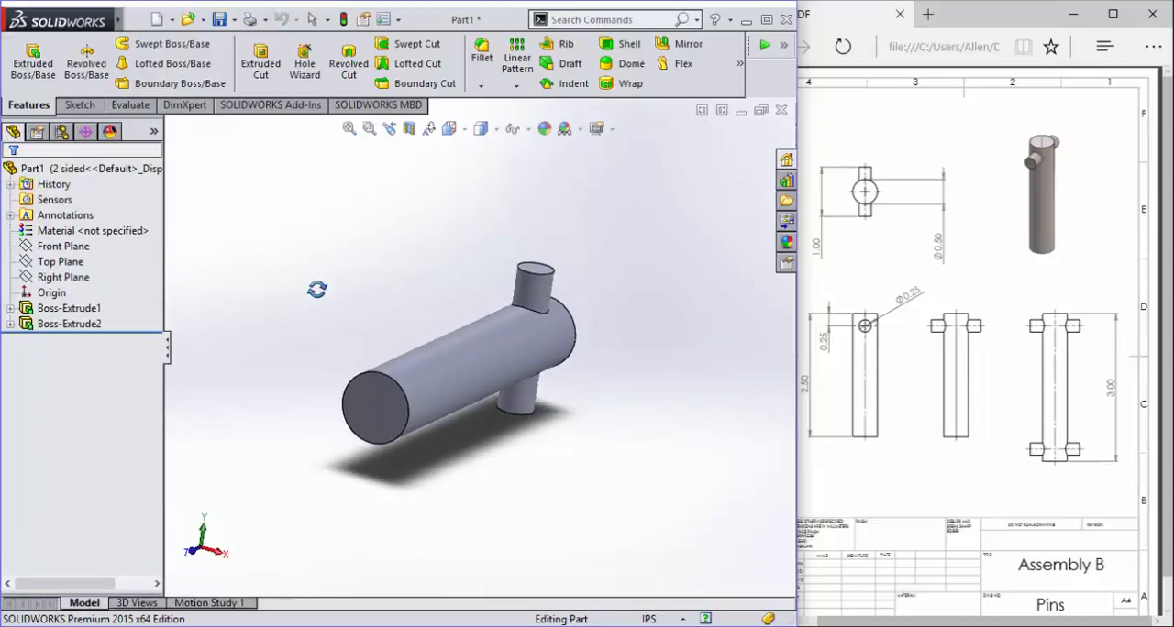
- Start a sketch on the shaft's free end face and convert its circular edge into a sketch circle
scroll(344, 376, "down", 4)
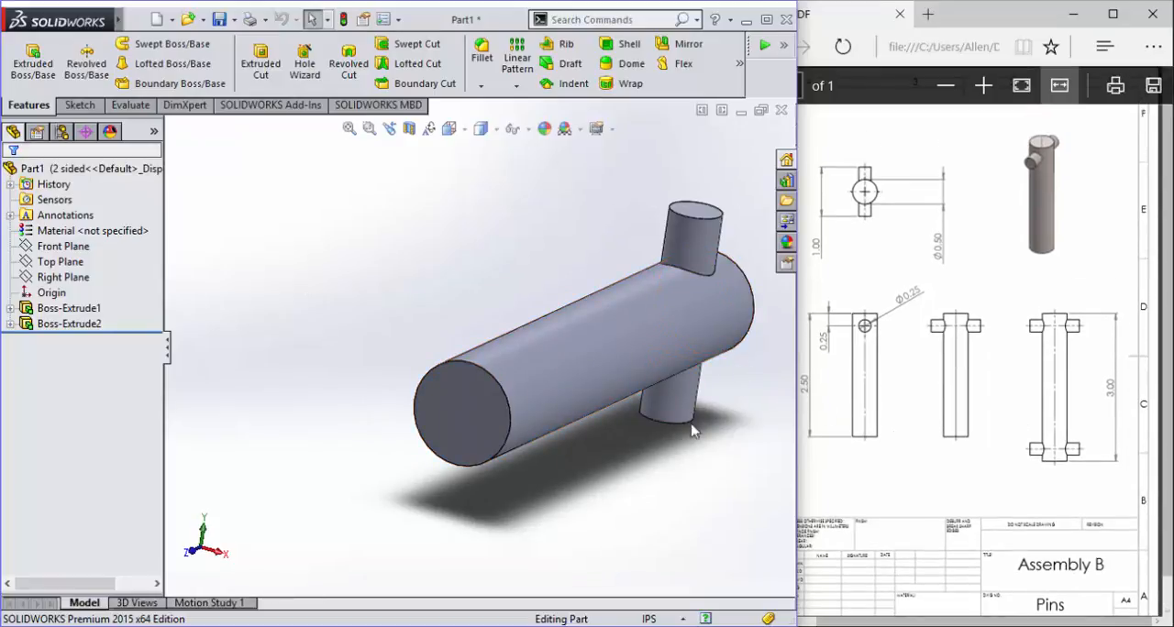
left_click(95, 106)
left_click(460, 427)
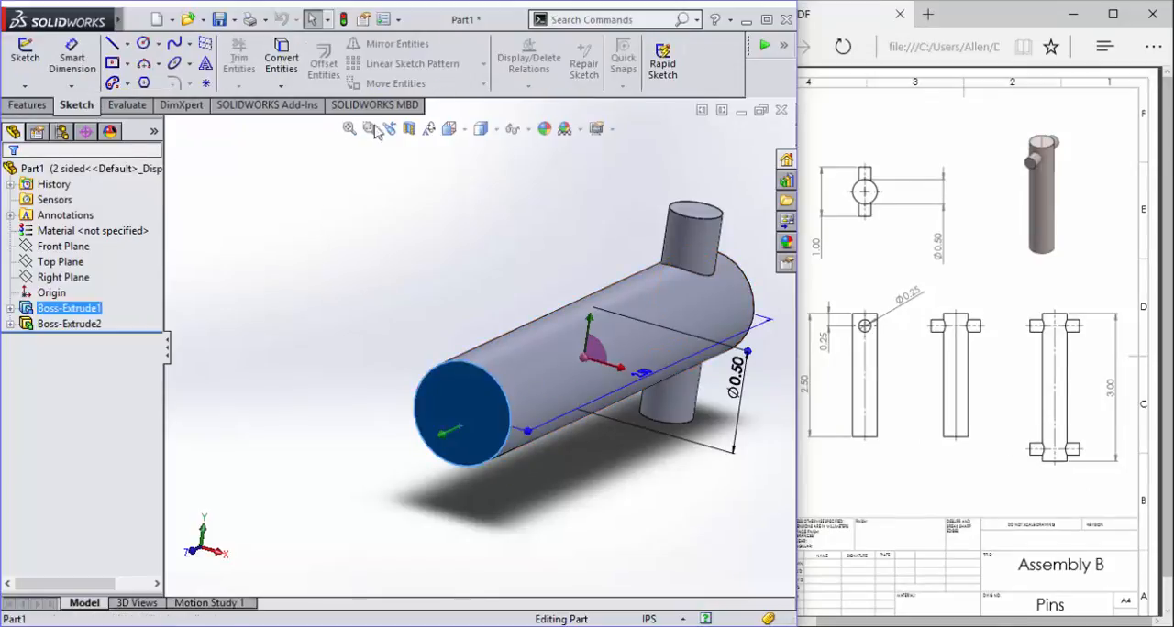
left_click(24, 54)
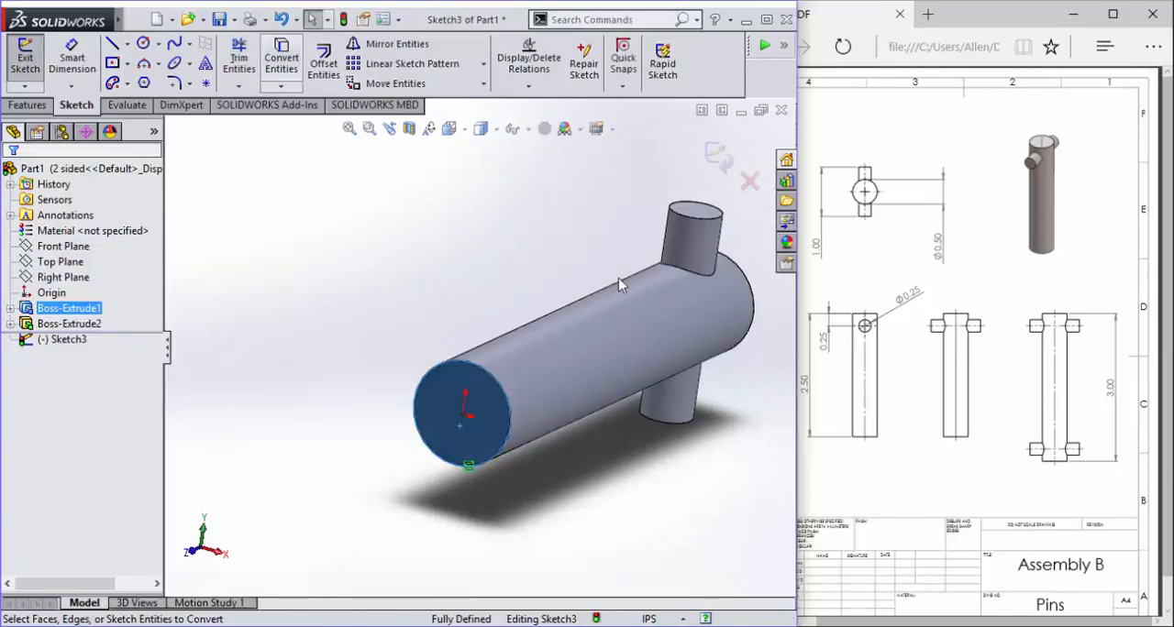
scroll(504, 385, "down", 2)
- Extrude the converted end circle 0.5 in with the Blind end condition, merged with the shaft
left_click(28, 105)
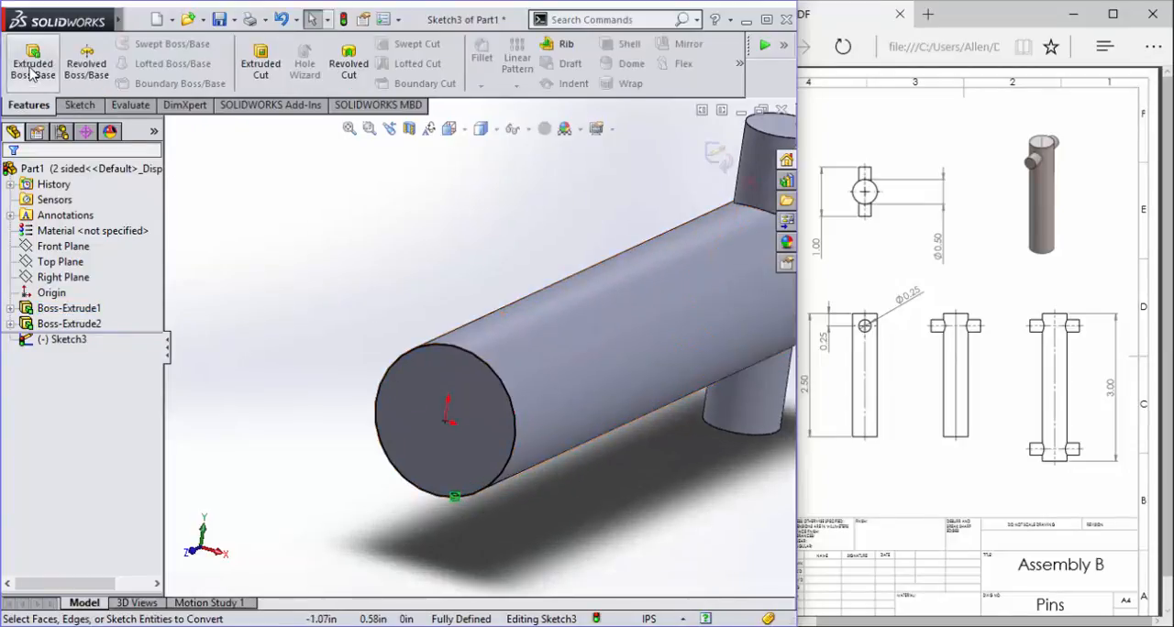
left_click(32, 63)
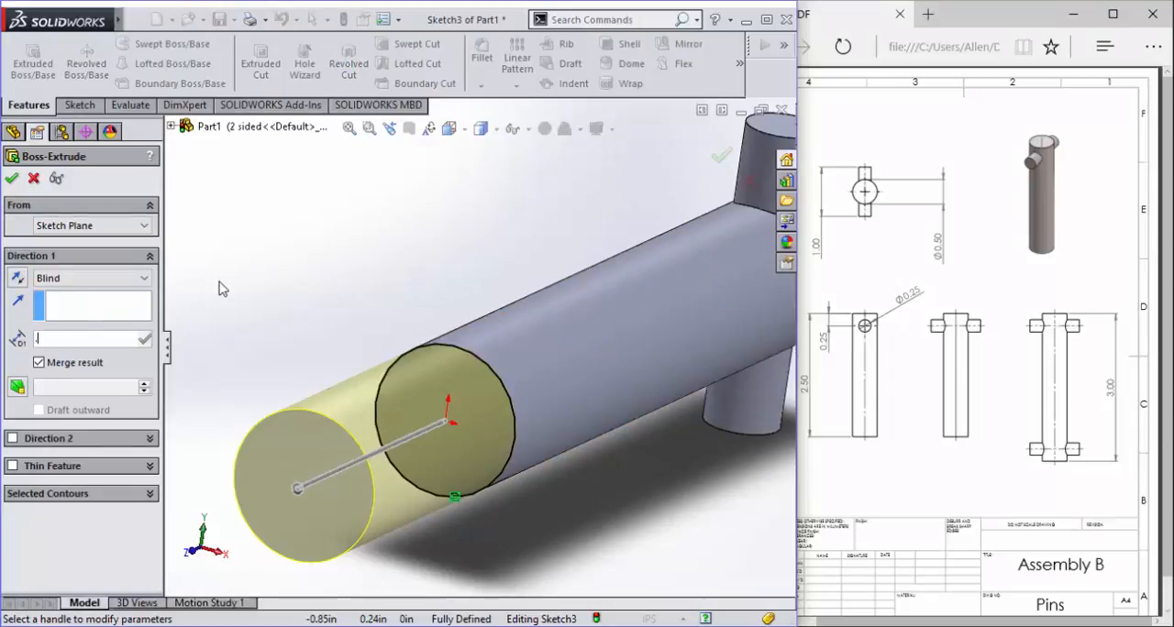
type("0.50in")
key("Return")
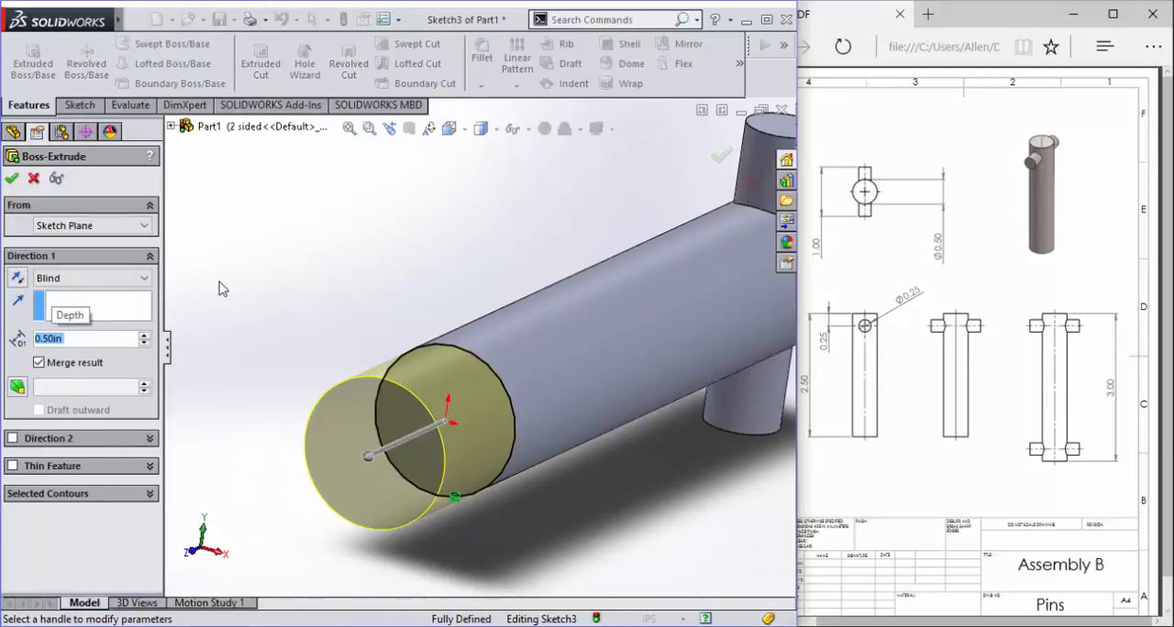
left_click(11, 178)
- Examine the extended shaft from the side and at an angle
middle_click_drag(422, 317, 394, 271)
scroll(394, 271, "up", 5)
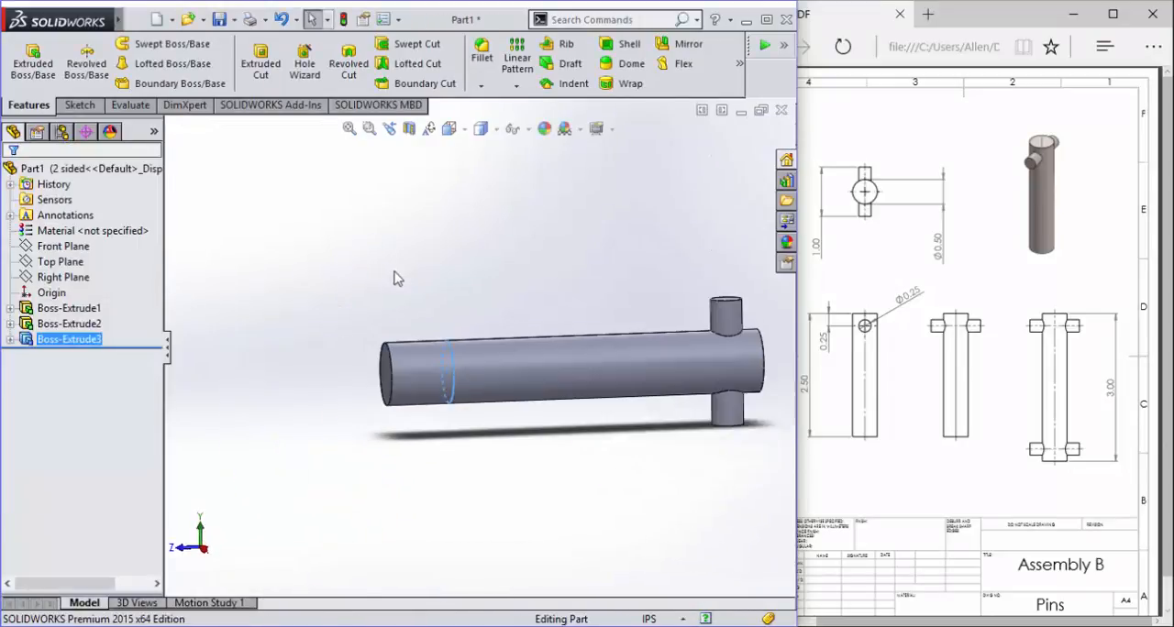
scroll(750, 434, "down", 4)
scroll(605, 369, "up", 5)
scroll(587, 374, "up", 2)
scroll(335, 296, "down", 4)
middle_click_drag(591, 403, 412, 323)
scroll(521, 404, "up", 1)
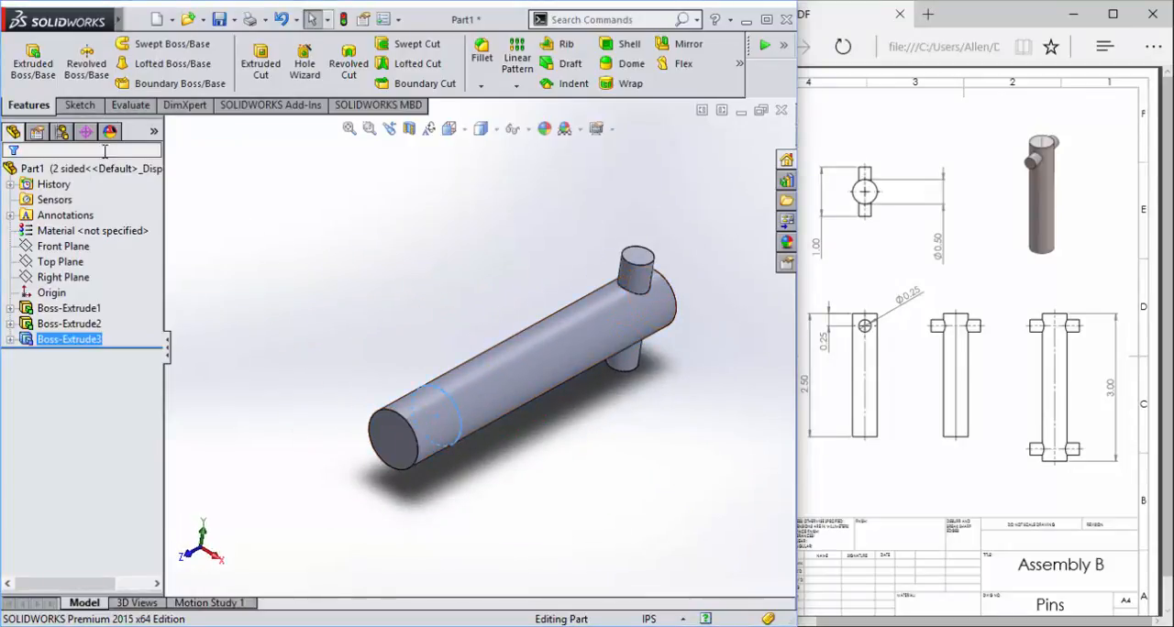
- Create a reference plane midway between the shaft's two end faces
left_click(740, 63)
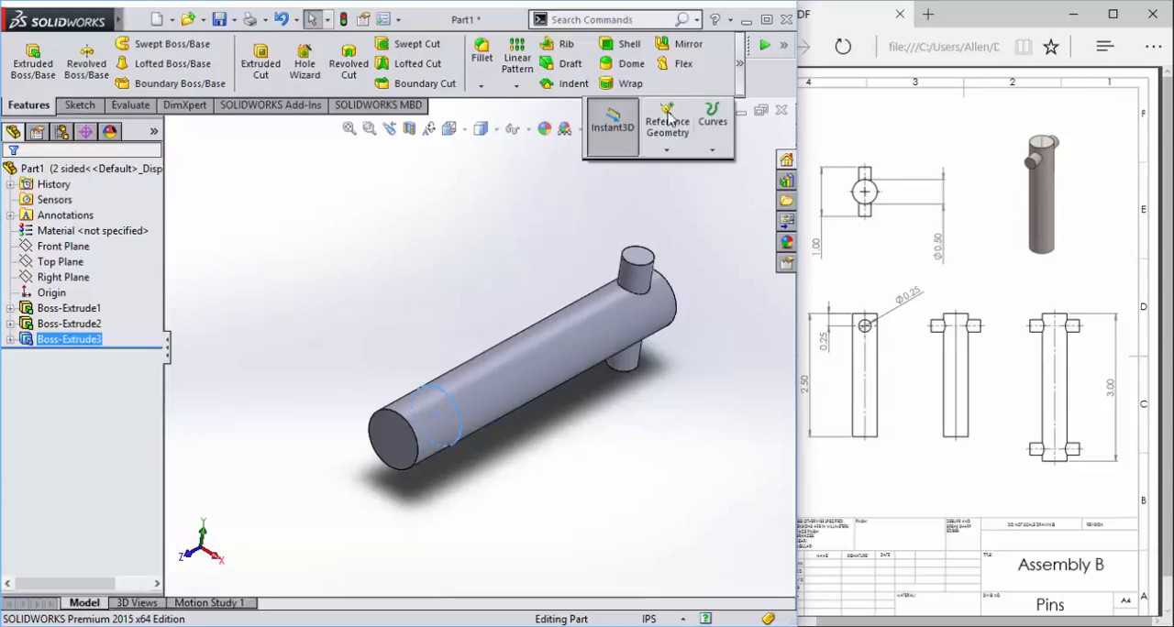
left_click(676, 156)
left_click(688, 169)
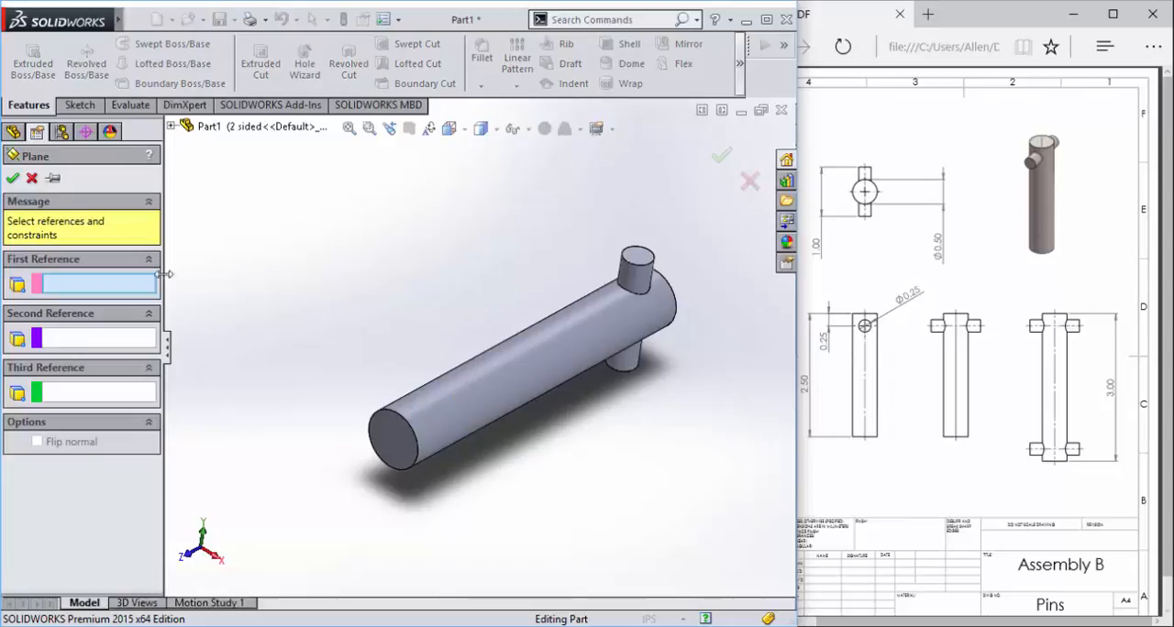
middle_click_drag(358, 287, 243, 292)
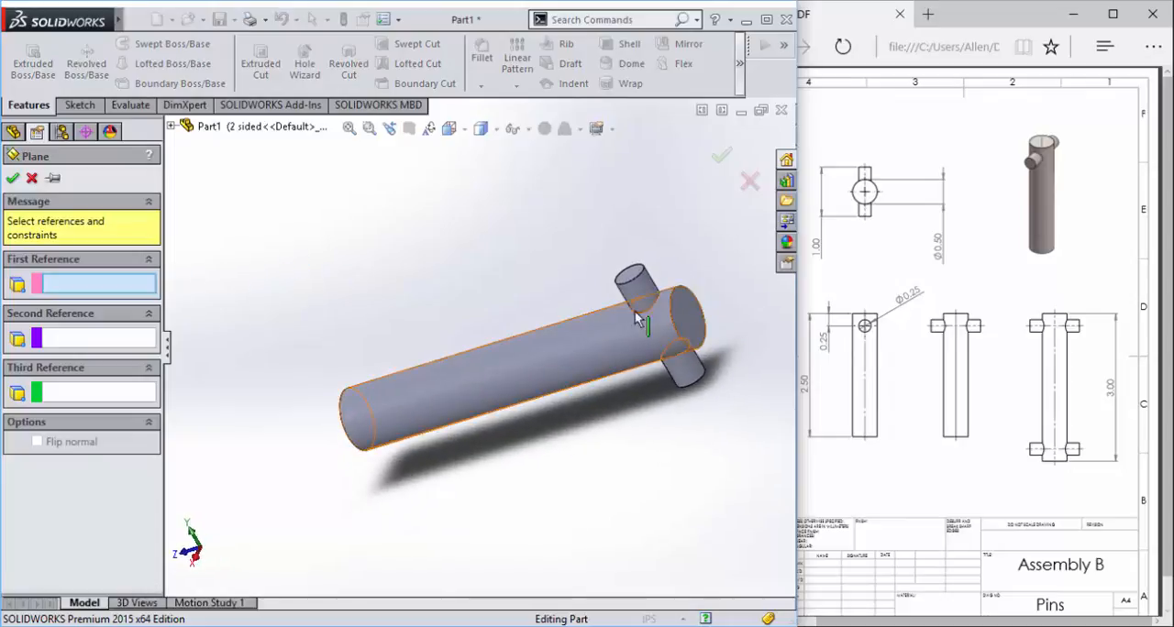
left_click(683, 317)
middle_click_drag(340, 213, 447, 404)
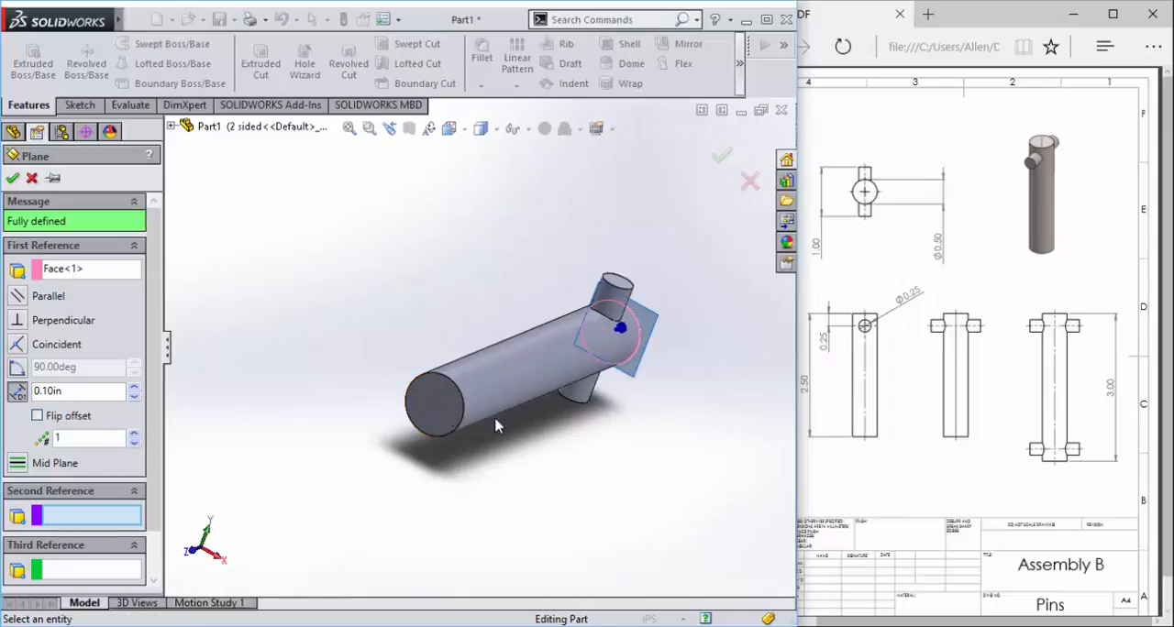
left_click(417, 406)
middle_click_drag(430, 276, 220, 268)
left_click(13, 178)
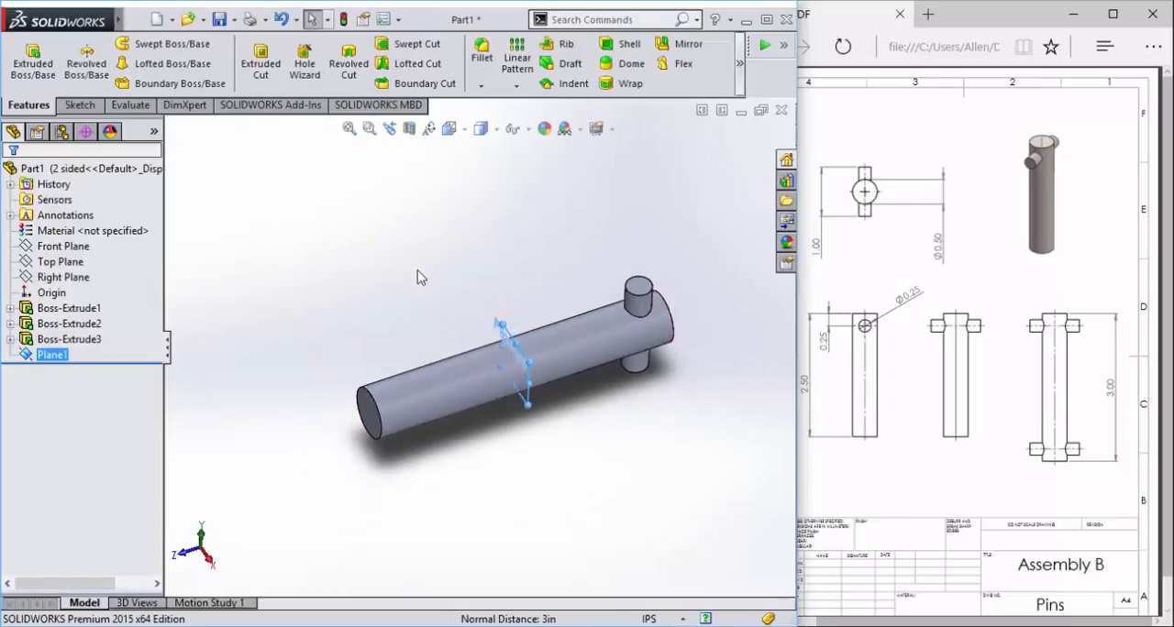
- Mirror the cross pin extrusion about the new mid-shaft plane to form a second cross pin at the other end
left_click(684, 46)
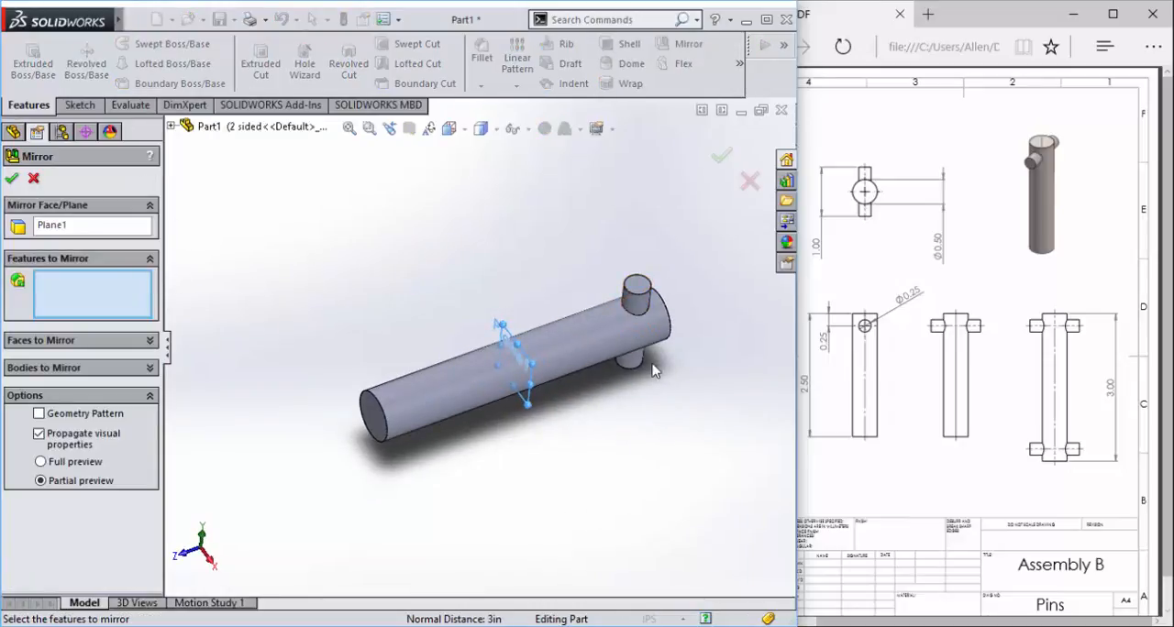
left_click(645, 299)
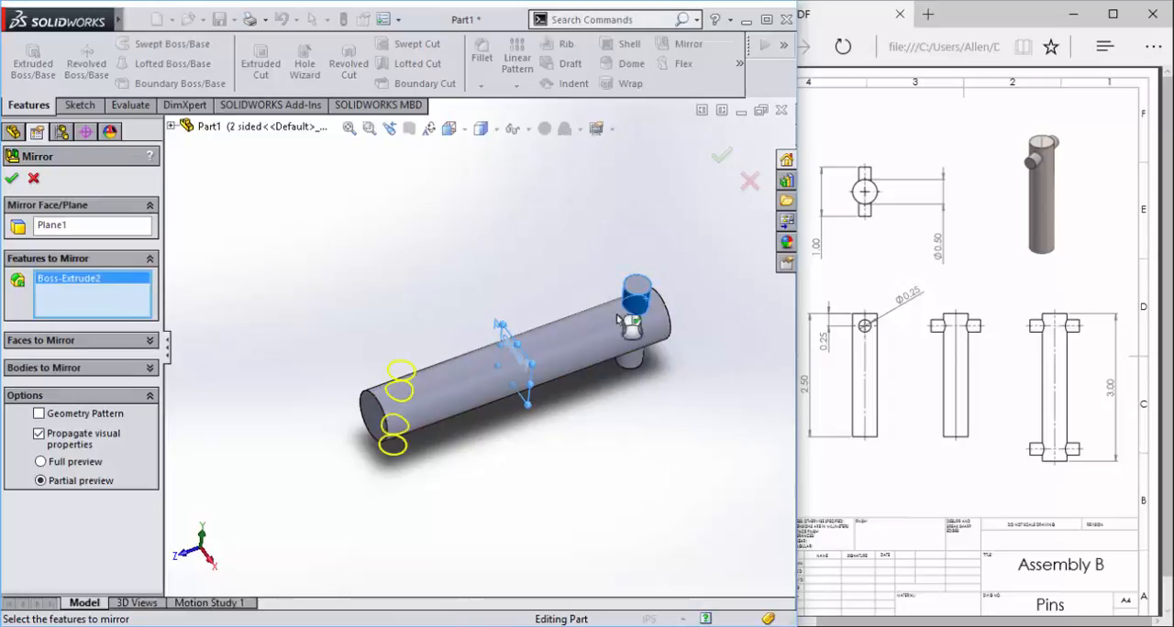
left_click(11, 178)
middle_click_drag(416, 266, 541, 234)
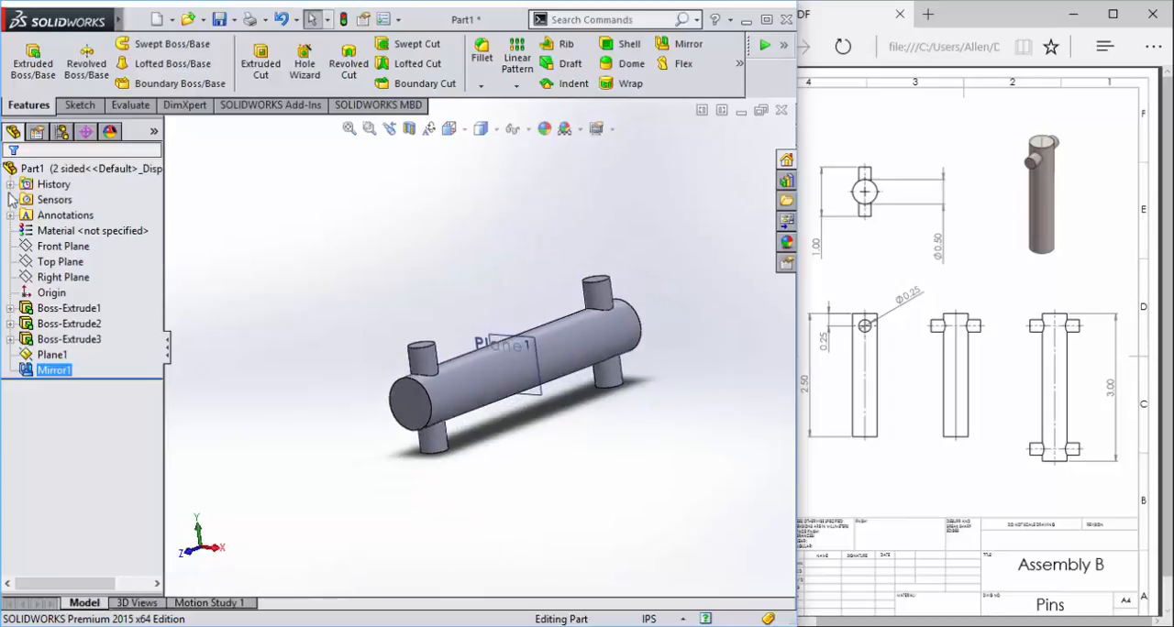
left_click(283, 348)
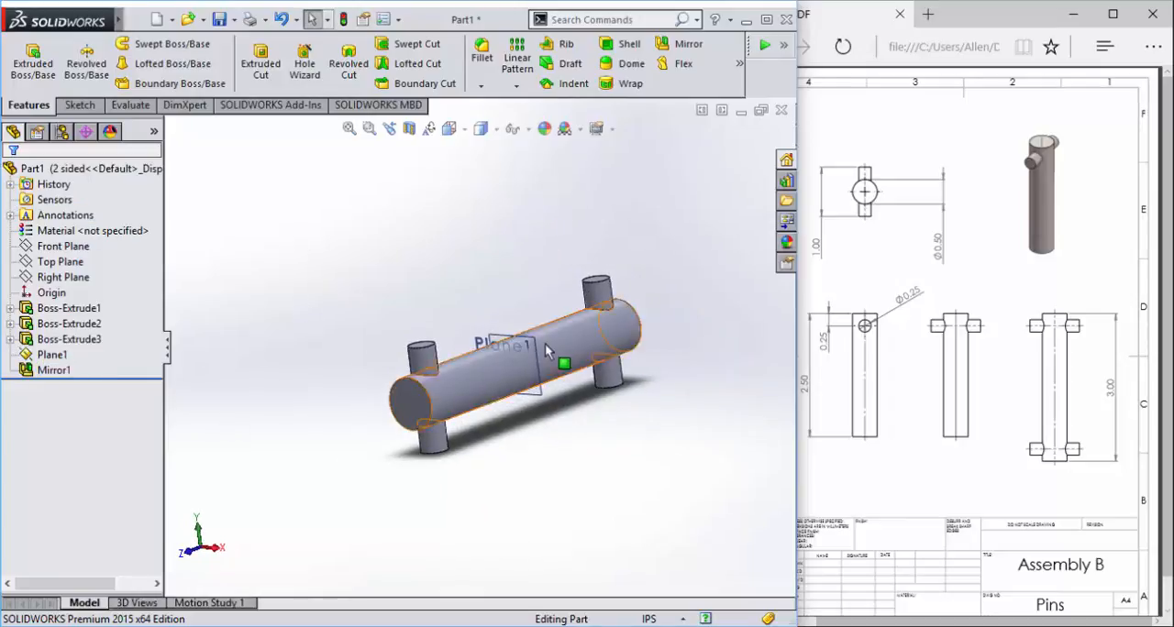
middle_click_drag(545, 343, 336, 318)
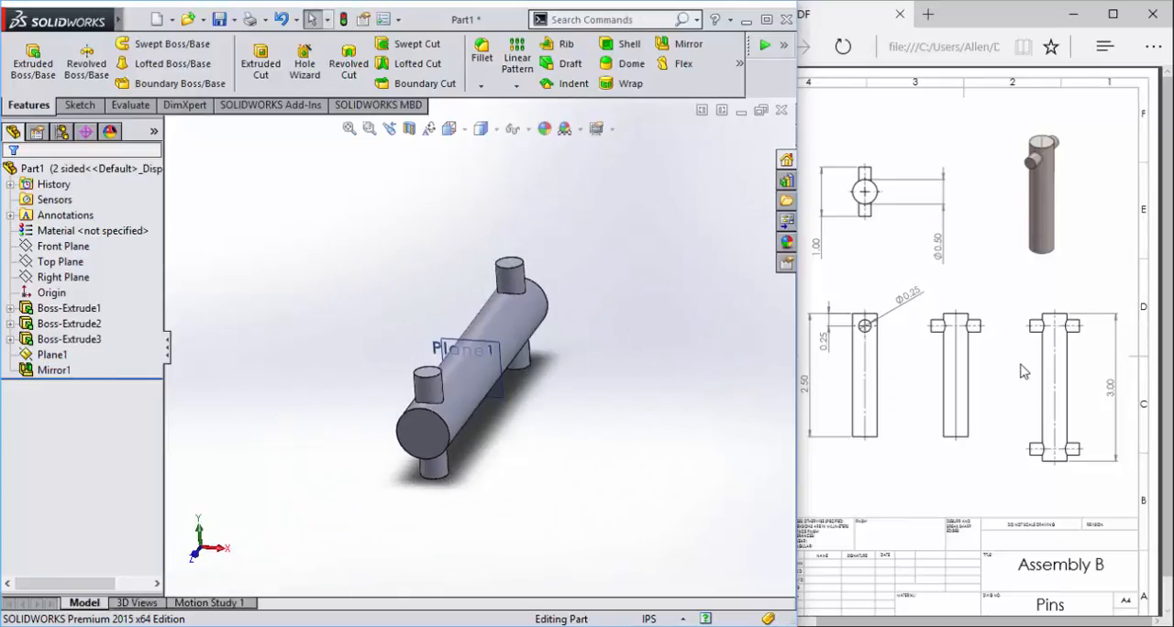
- Switch the part from the 2 sided configuration to the Default configuration
left_click(62, 132)
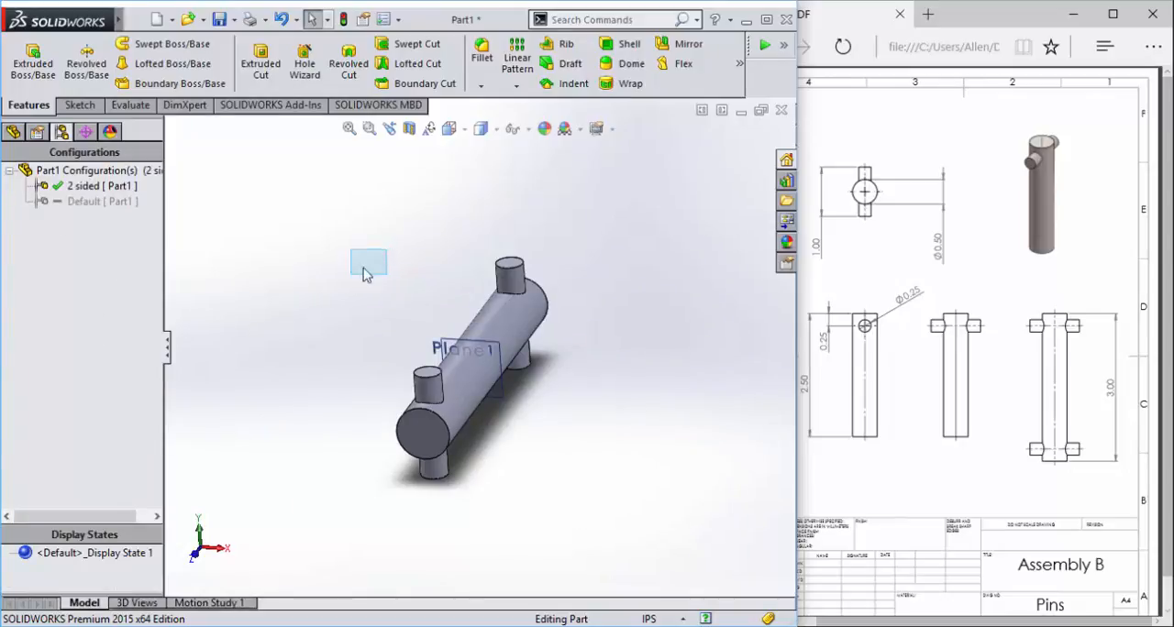
middle_click_drag(365, 274, 249, 296)
left_click(97, 184)
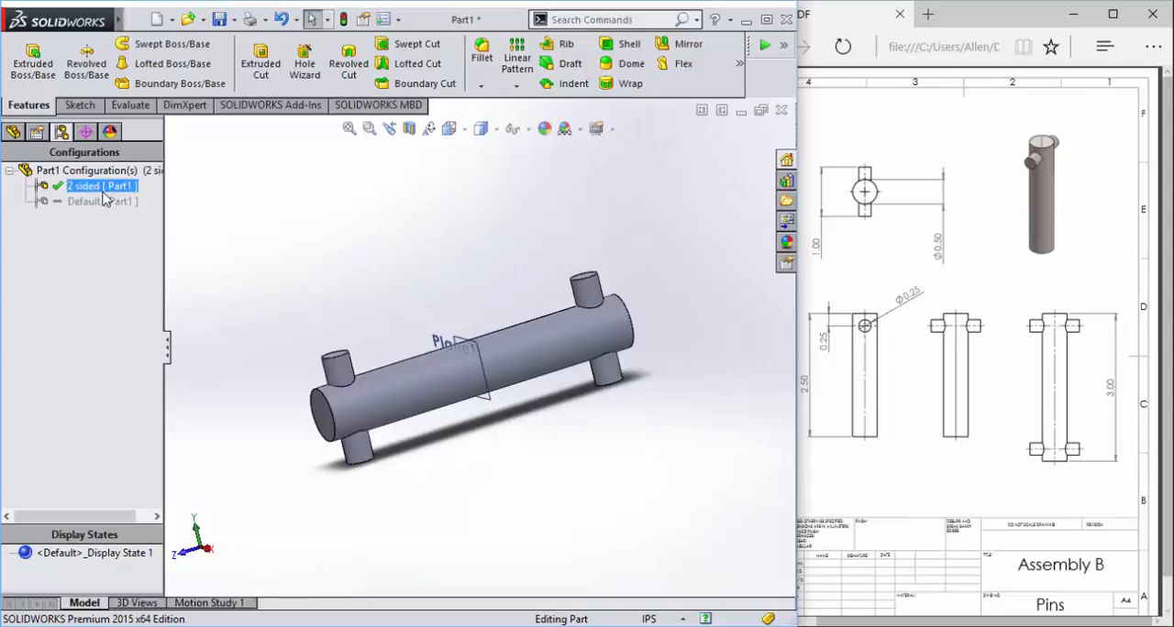
double_click(103, 201)
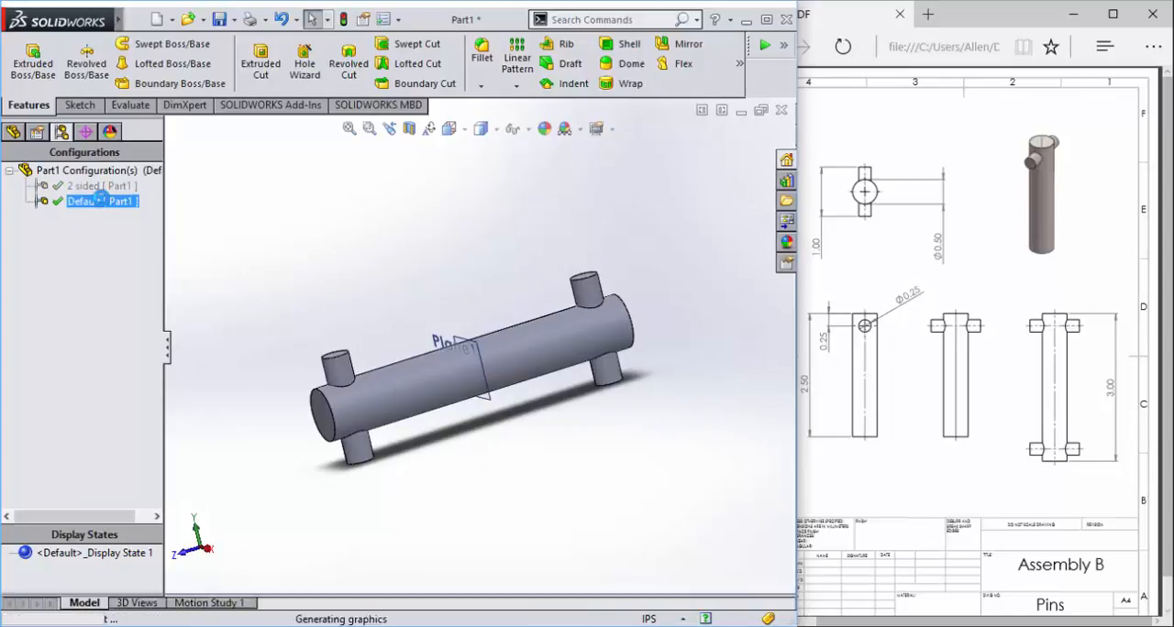
middle_click_drag(383, 265, 467, 328)
- Rename the Default configuration as 1 sided in its configuration properties
right_click(92, 201)
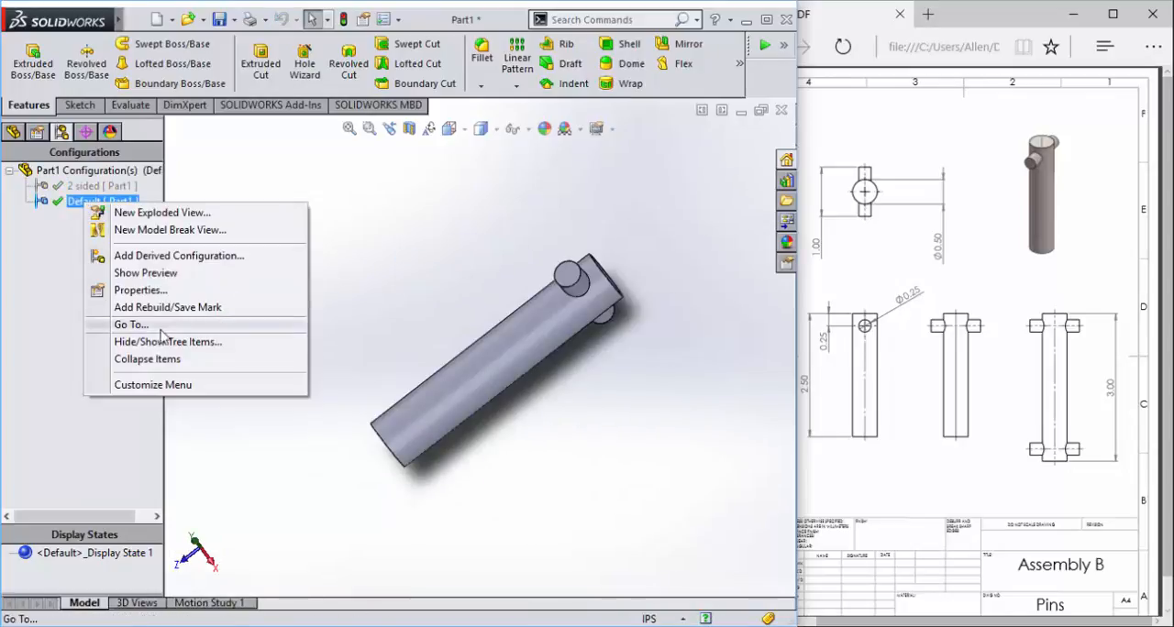
left_click(83, 196)
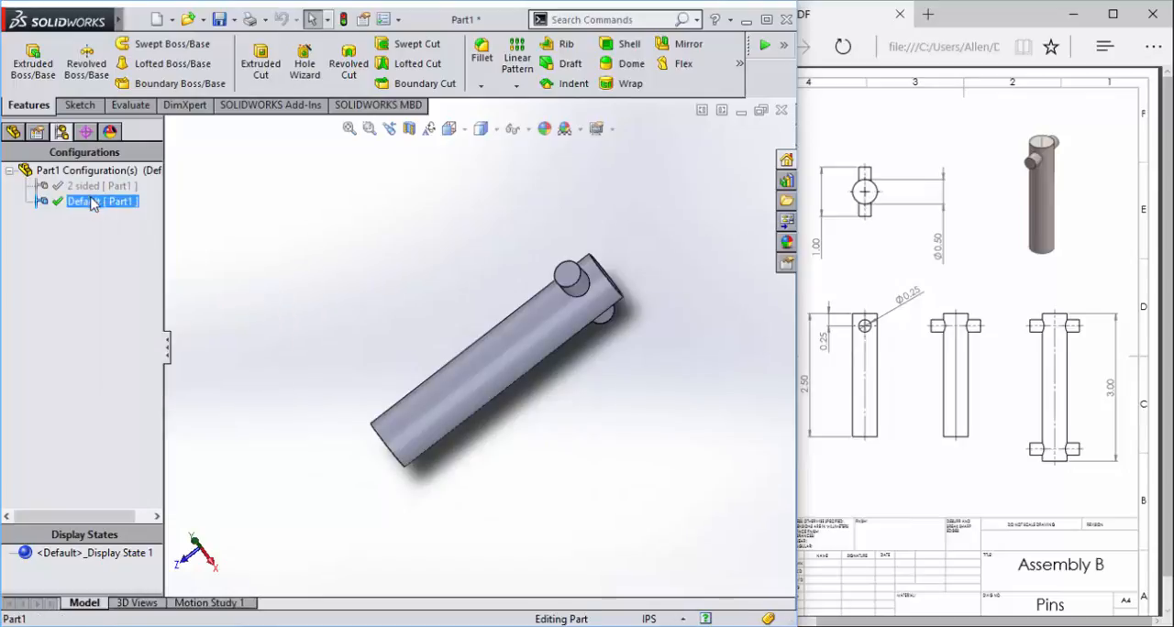
right_click(92, 198)
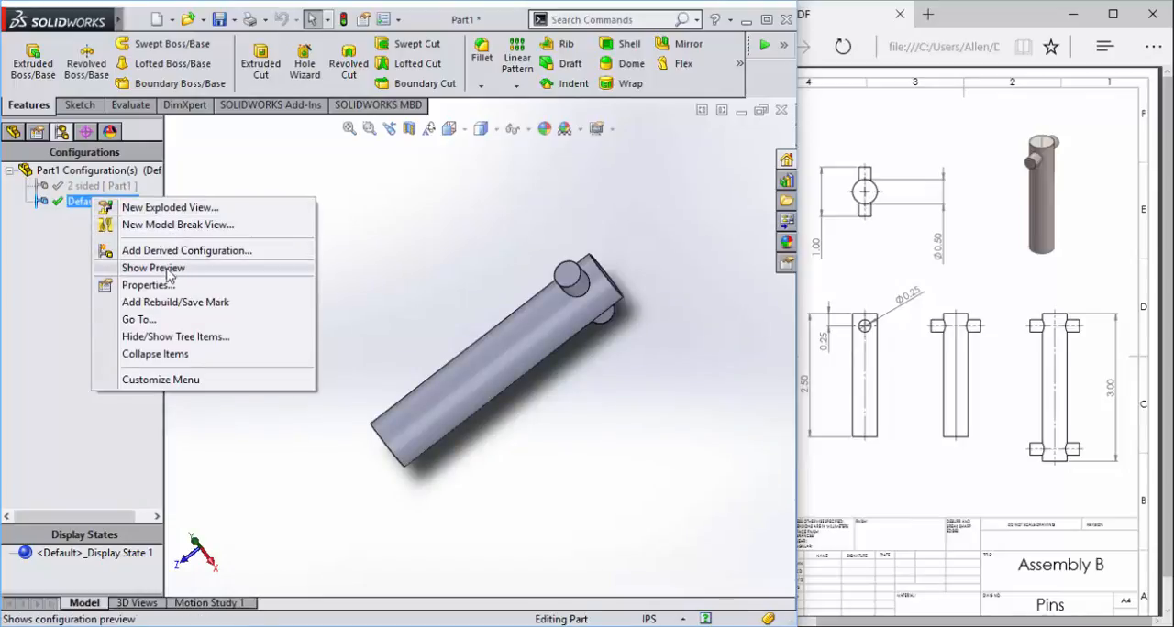
left_click(149, 285)
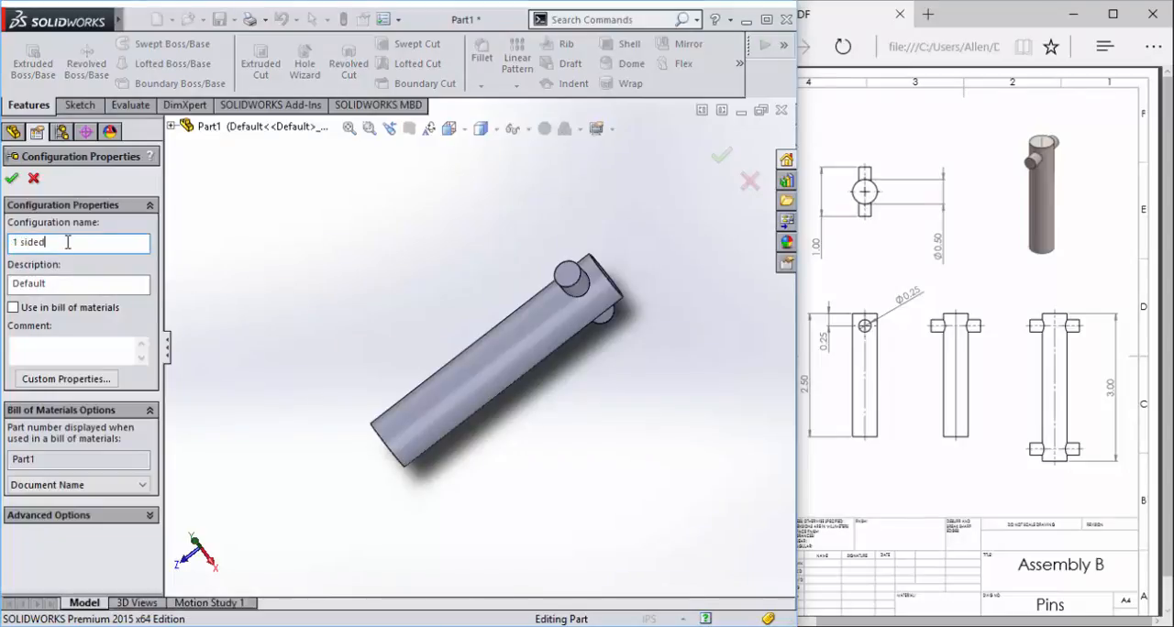
left_click(13, 178)
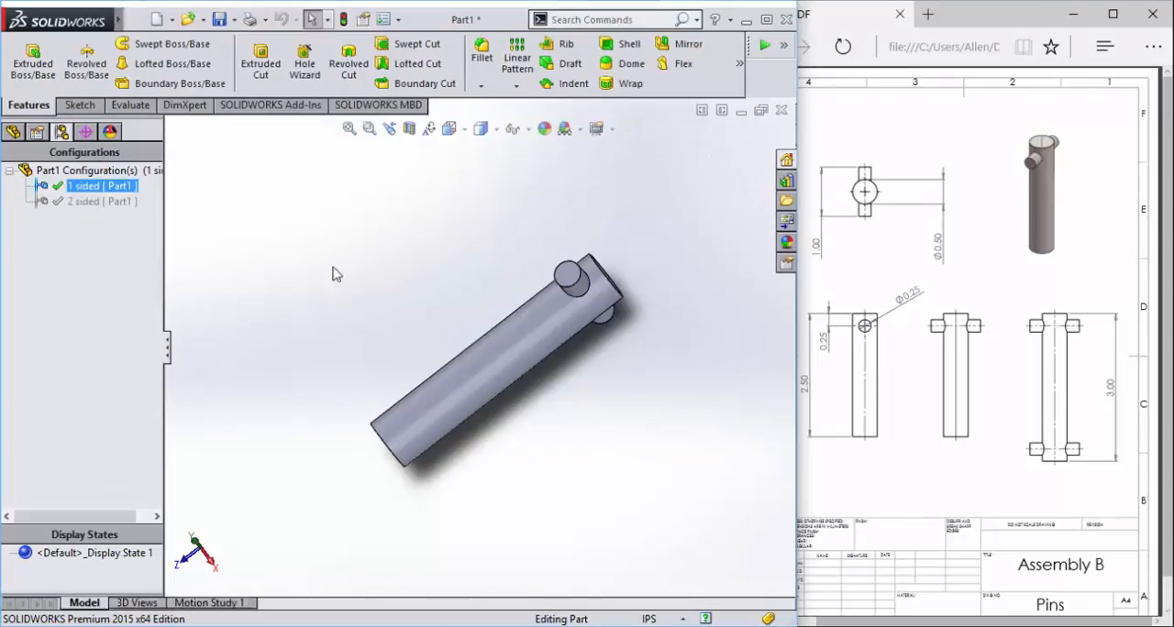
- Display the 2 sided configuration for comparison and return the part to the 1 sided configuration
double_click(82, 204)
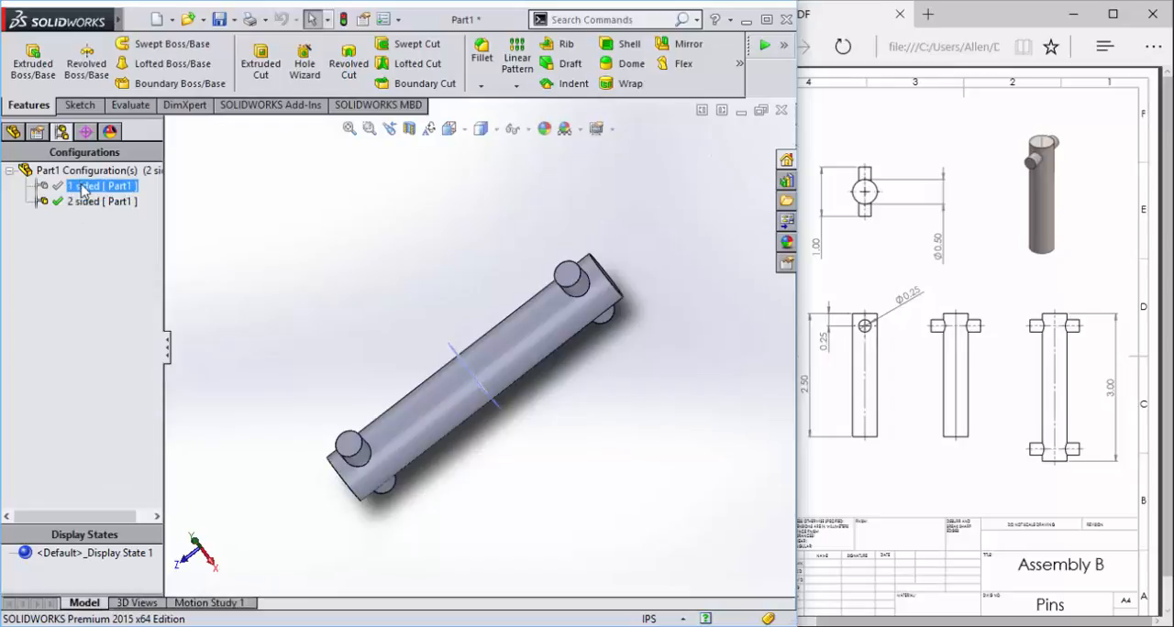
double_click(82, 187)
double_click(90, 188)
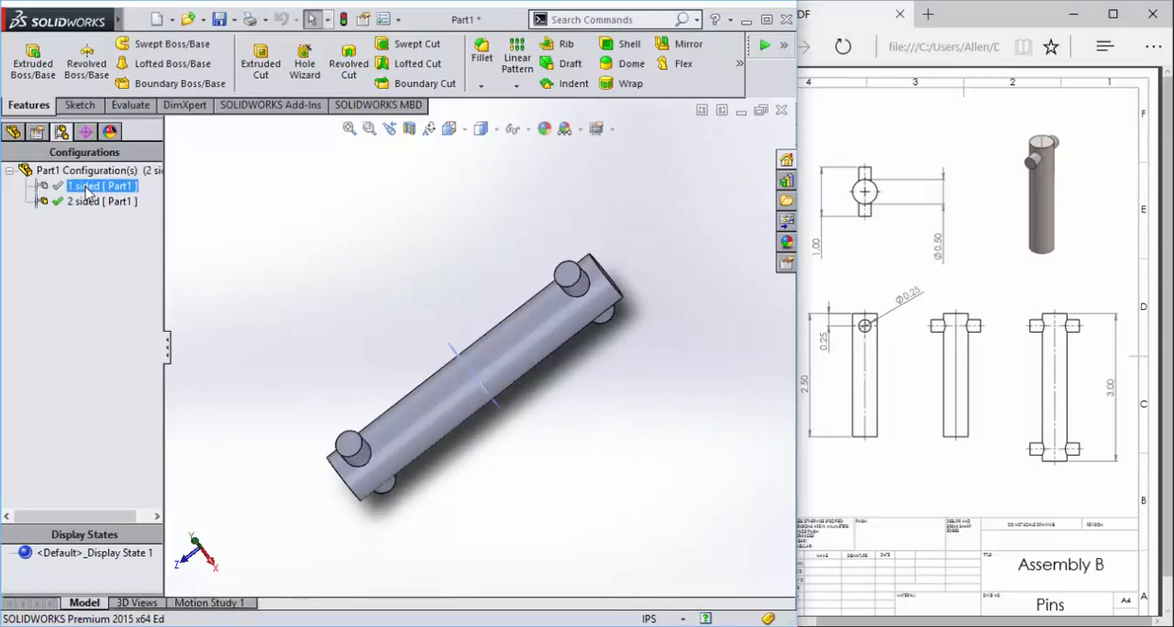
- Examine the 1 sided pin from several angles and up close, including the cross pin and both shaft ends
middle_click_drag(357, 362, 383, 222)
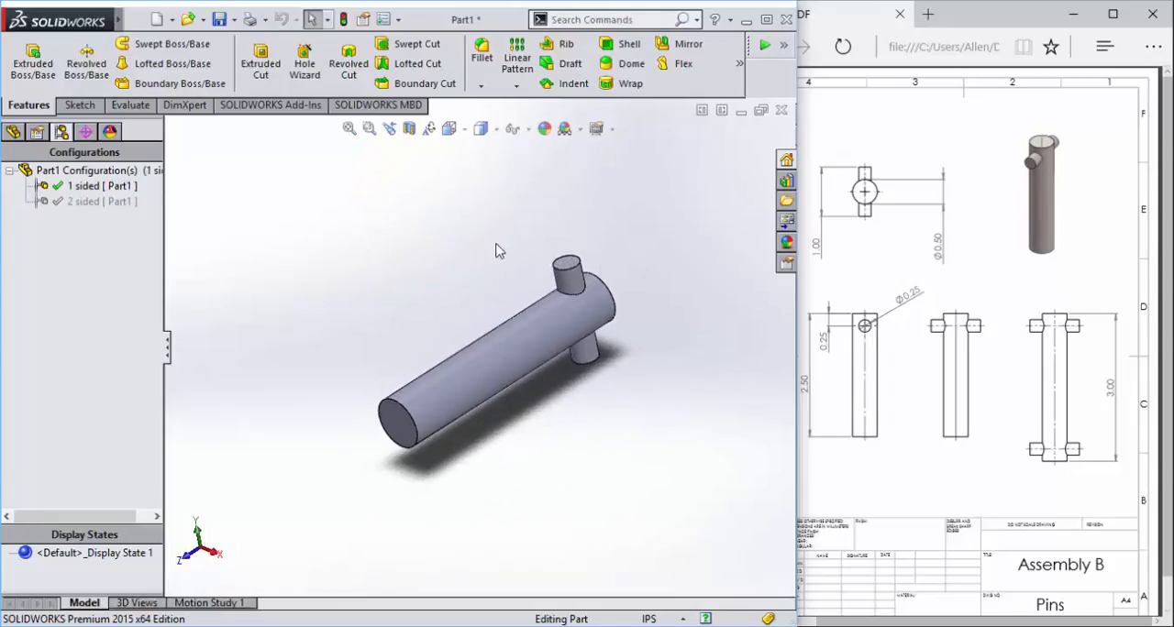
middle_click_drag(495, 249, 555, 335)
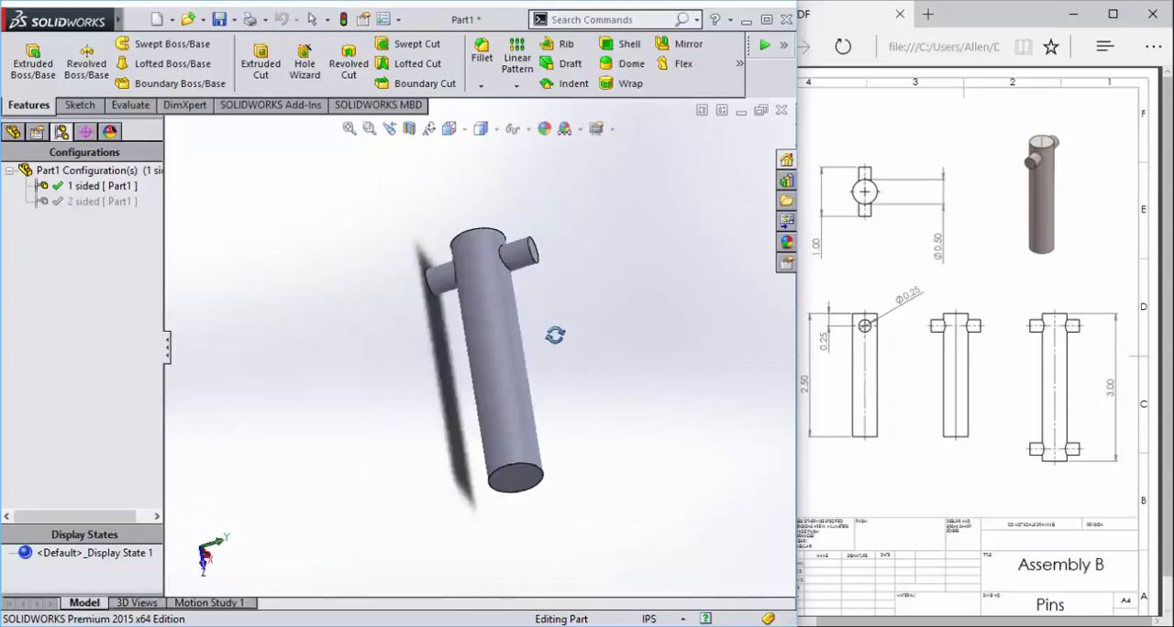
left_click(49, 205)
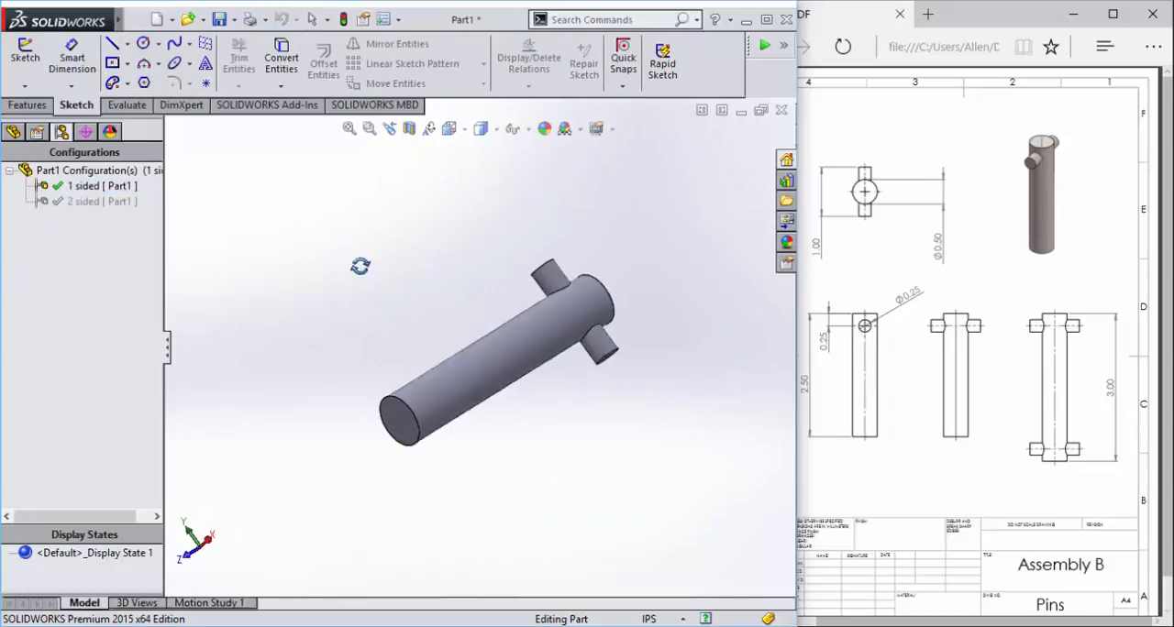
middle_click_drag(360, 266, 333, 265)
scroll(414, 333, "down", 3)
scroll(414, 333, "up", 2)
middle_click_drag(386, 310, 440, 298)
middle_click_drag(394, 248, 371, 178)
scroll(549, 374, "down", 5)
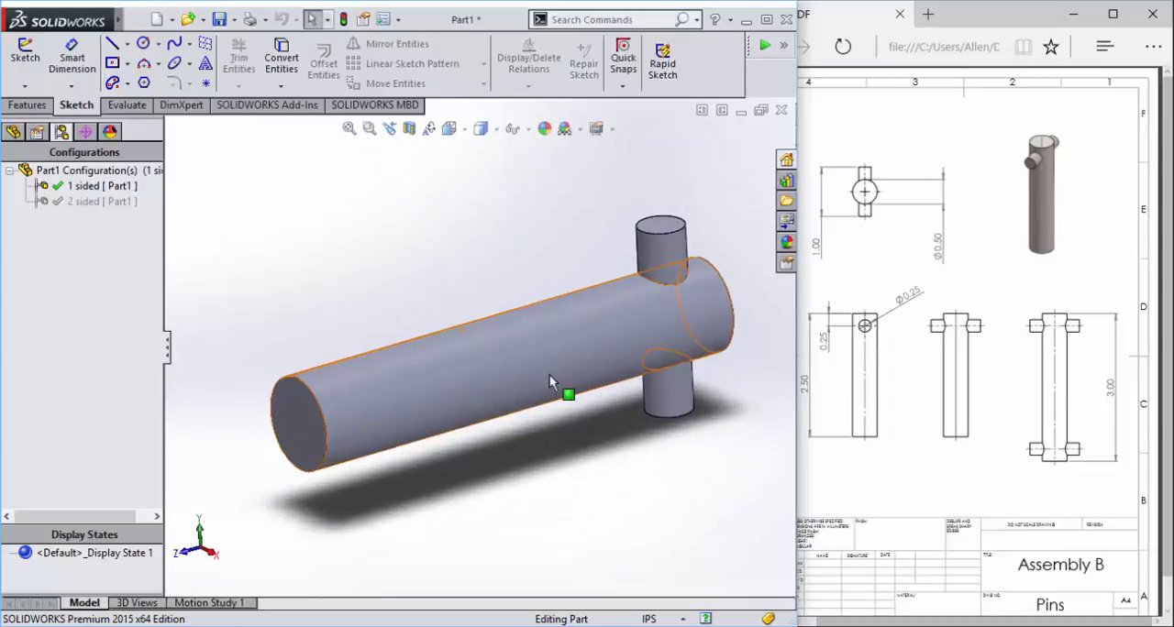